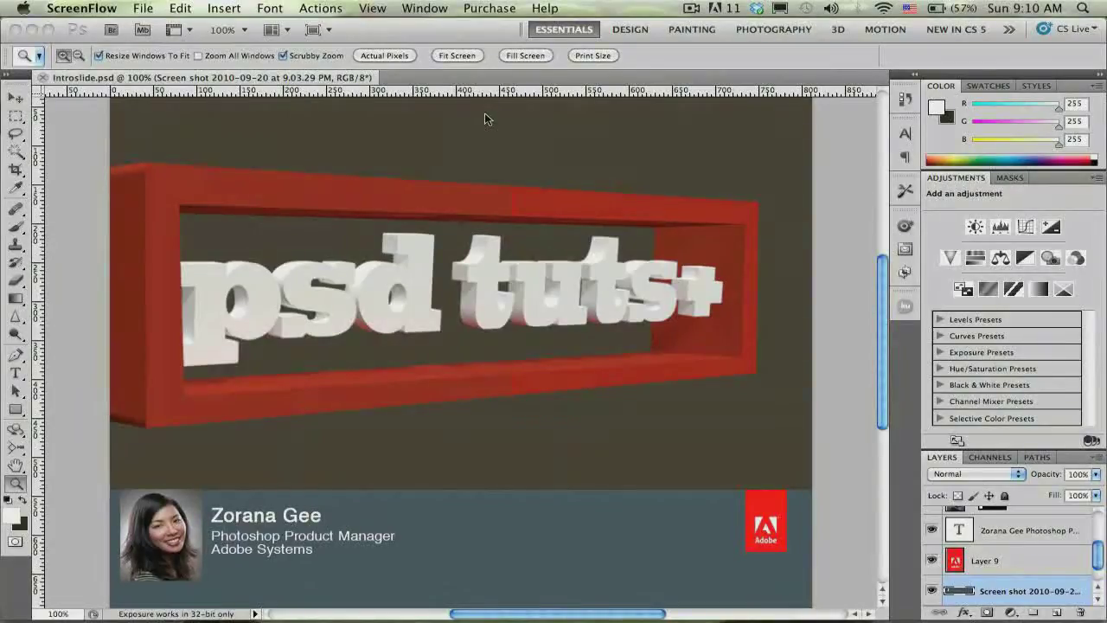
Close Introslide.psd and open the recent file psd_tuts_start.psd
{"action": "left_click", "coordinate": [43, 84]}
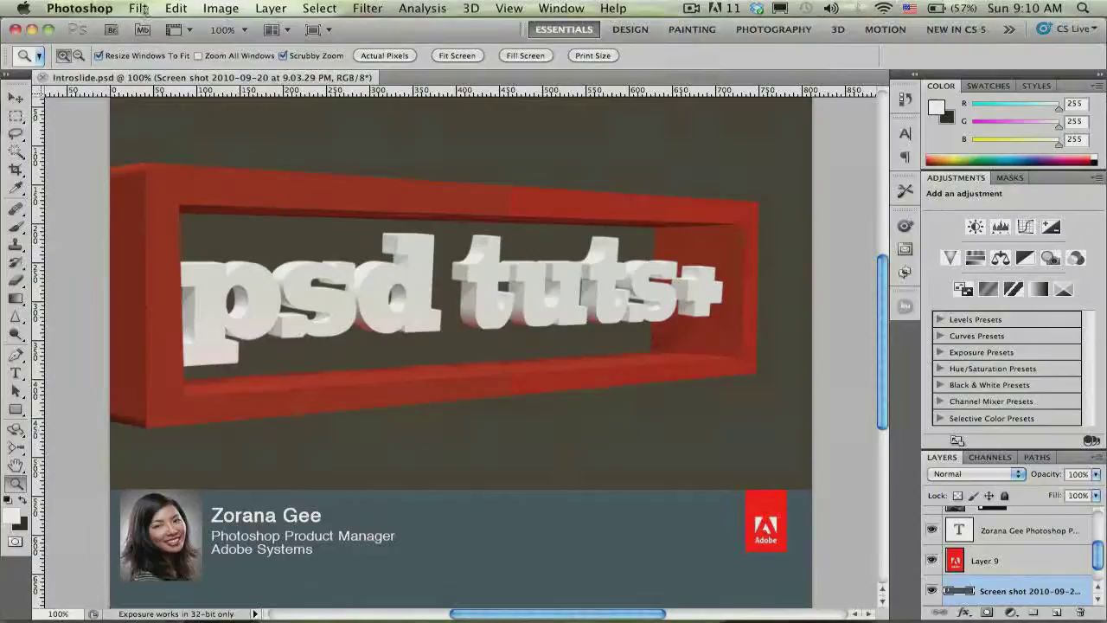
{"action": "left_click", "coordinate": [43, 78]}
{"action": "left_click", "coordinate": [140, 8]}
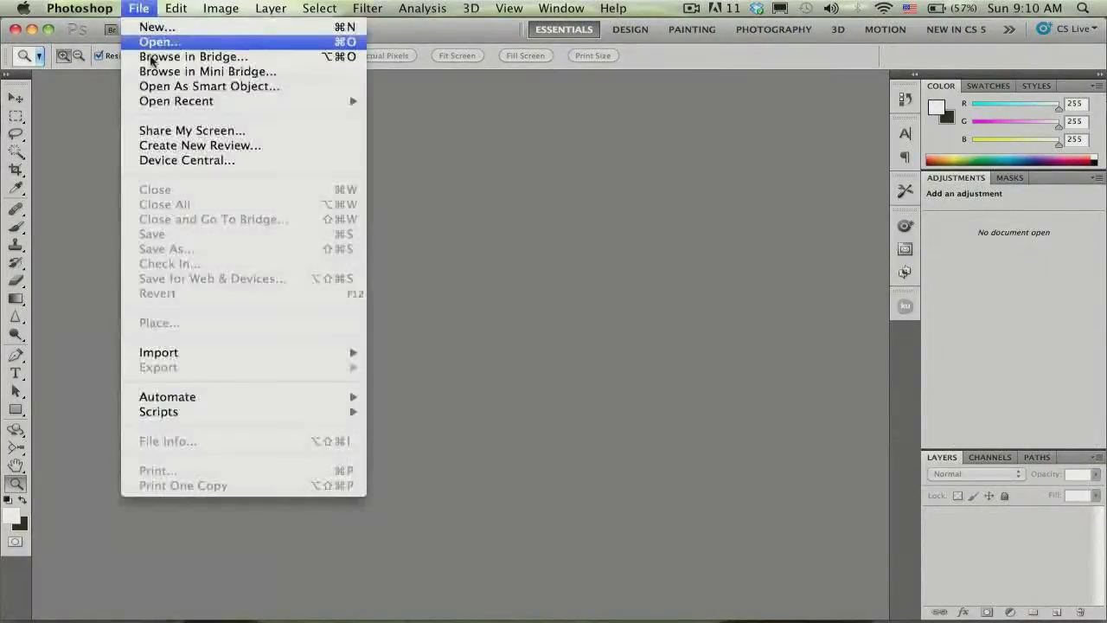
{"action": "mouse_move", "coordinate": [165, 104]}
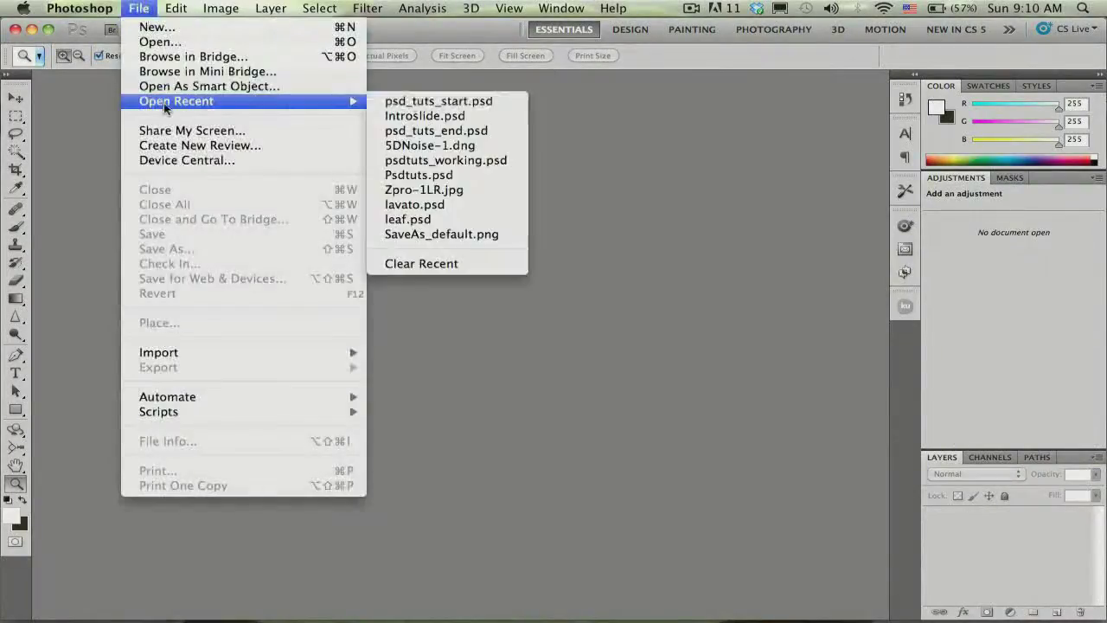
{"action": "left_click", "coordinate": [492, 101]}
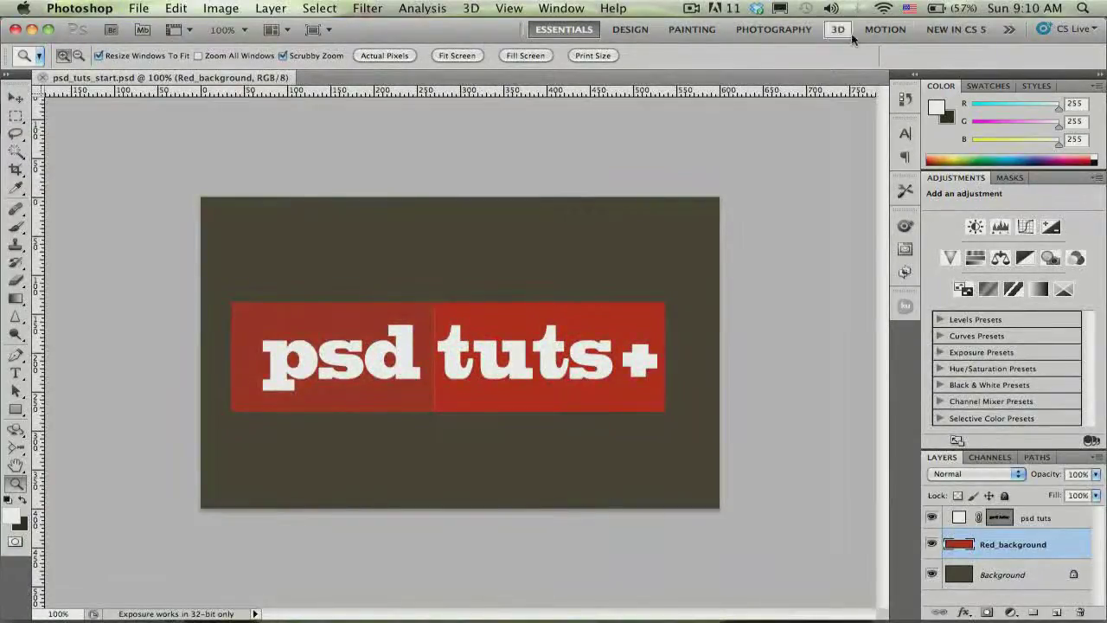
Switch the workspace to the 3D layout
{"action": "left_click_drag", "start_coordinate": [522, 35], "coordinate": [604, 34]}
{"action": "left_click", "coordinate": [921, 30]}
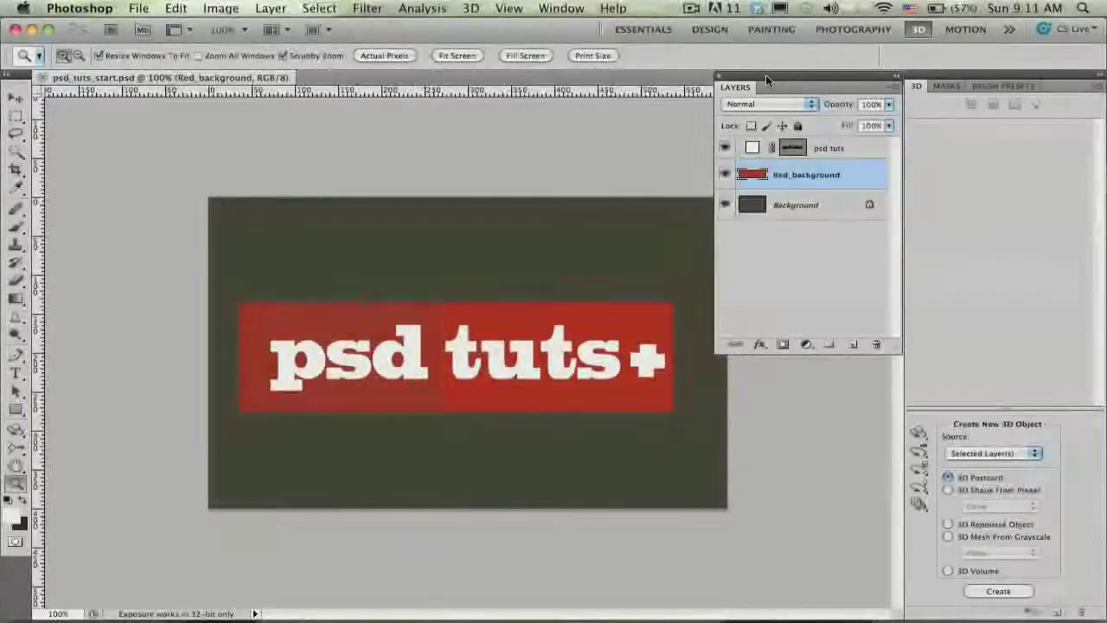
Toggle the Red_background and psd tuts layers off and on to inspect them, and select the psd tuts layer's vector mask
{"action": "left_click", "coordinate": [726, 176]}
{"action": "left_click", "coordinate": [726, 175]}
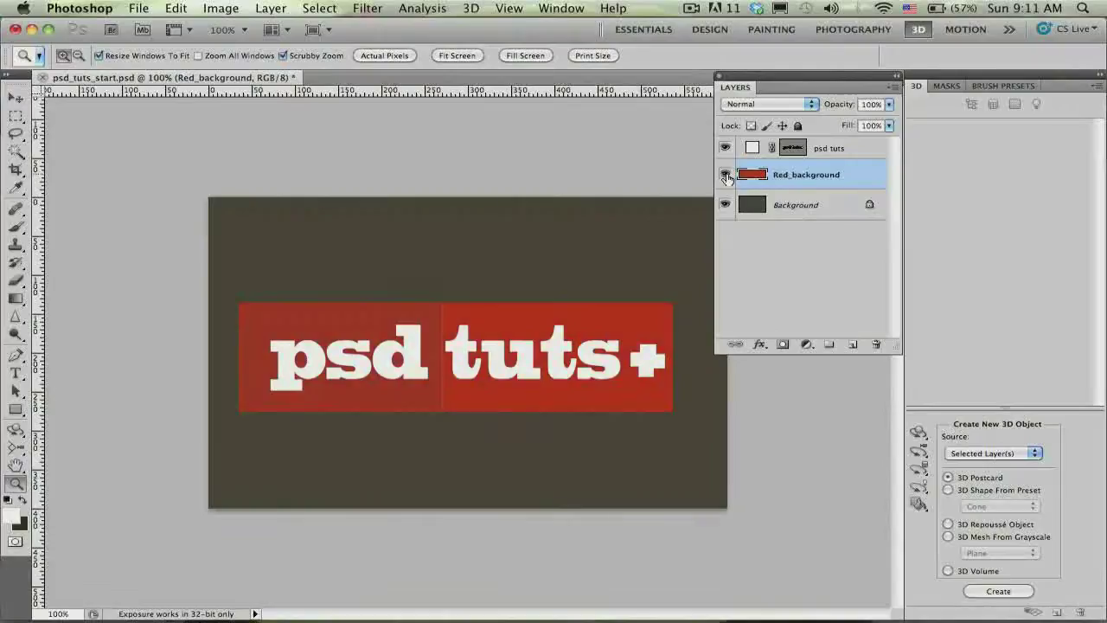
{"action": "left_click", "coordinate": [726, 149]}
{"action": "left_click", "coordinate": [726, 148]}
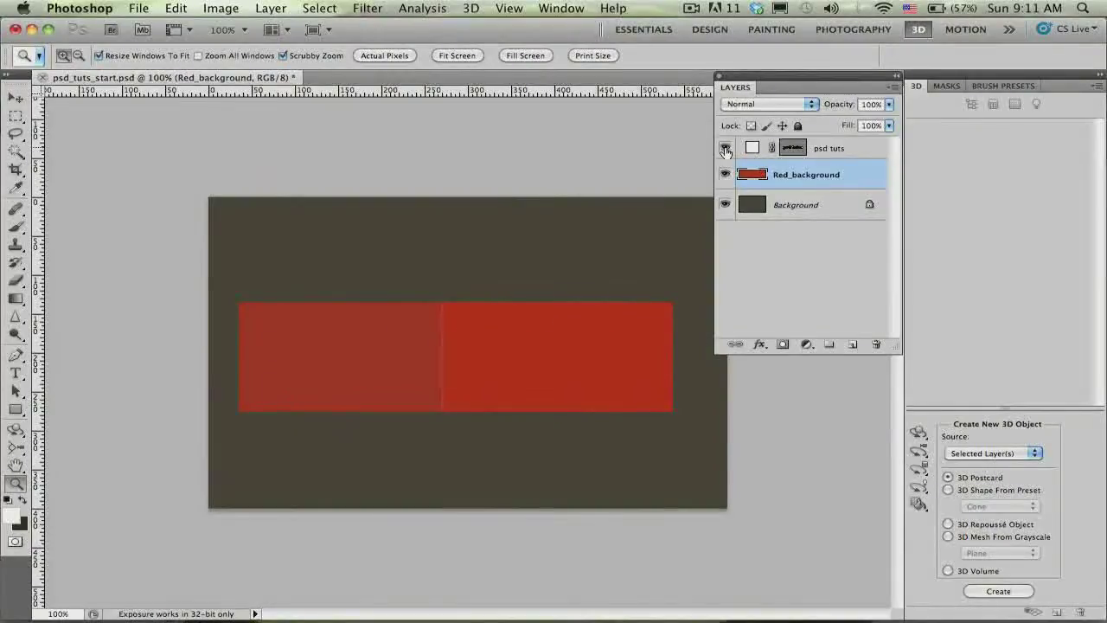
{"action": "left_click", "coordinate": [751, 149]}
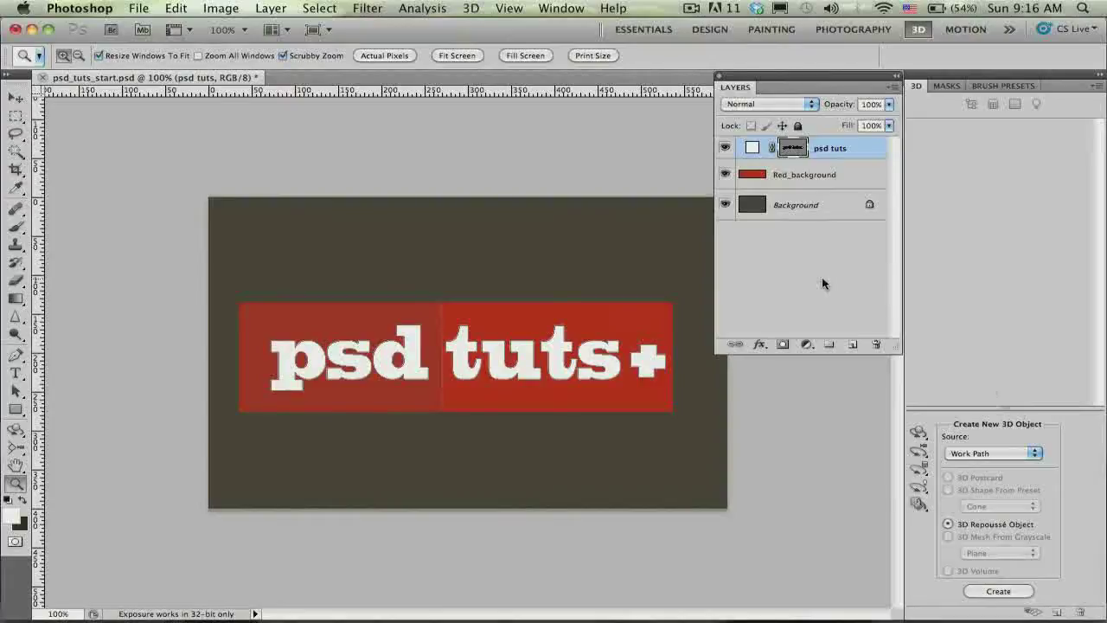
{"action": "left_click", "coordinate": [473, 8]}
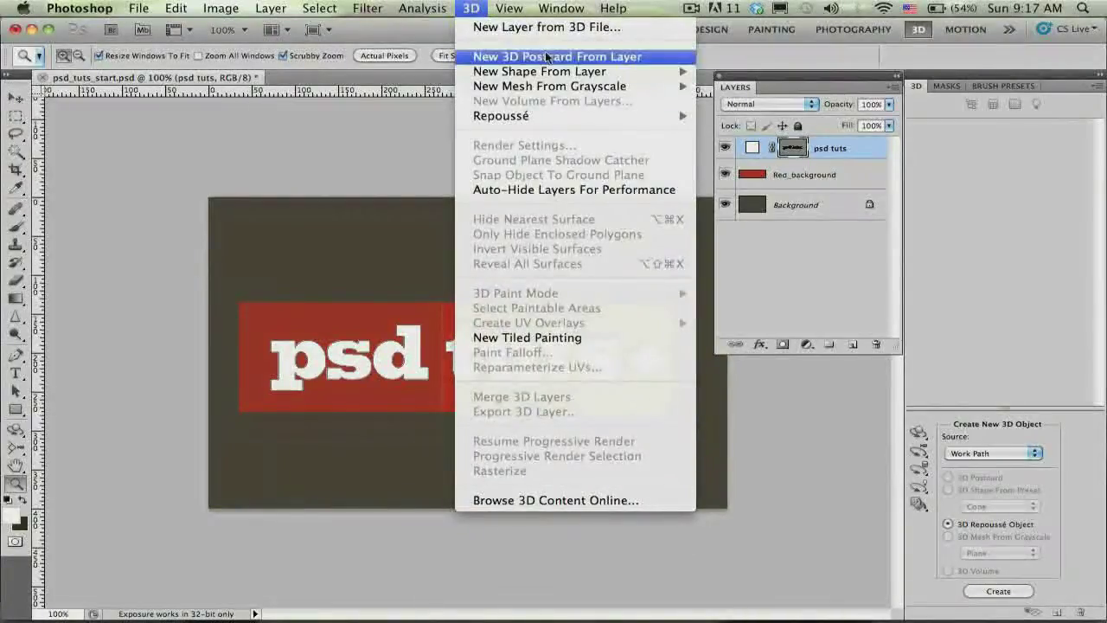
{"action": "mouse_move", "coordinate": [550, 71]}
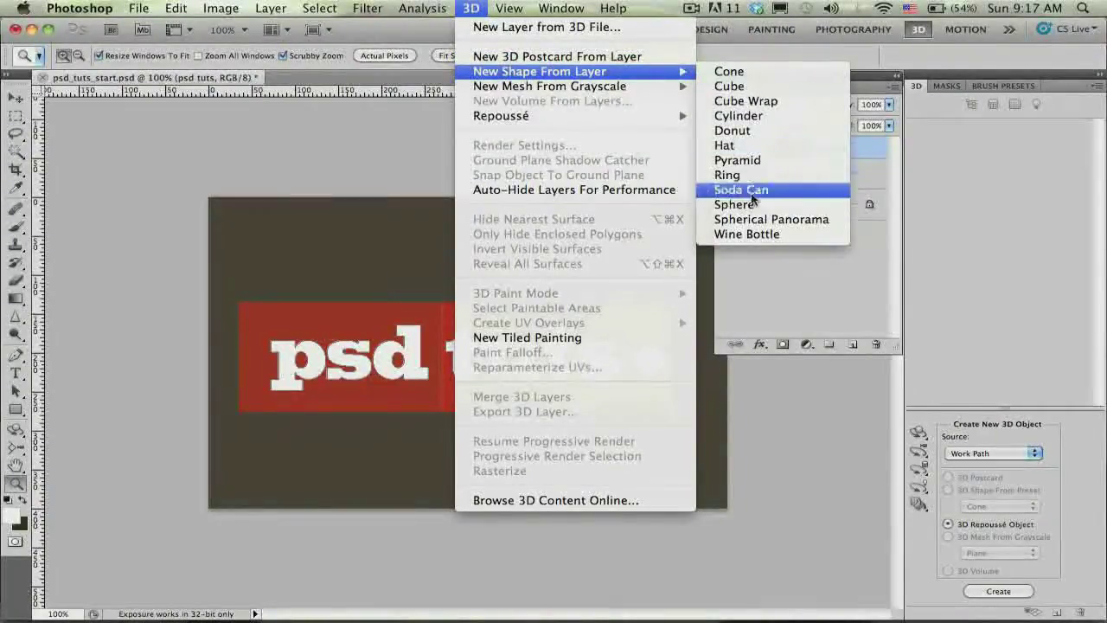
{"action": "mouse_move", "coordinate": [637, 90]}
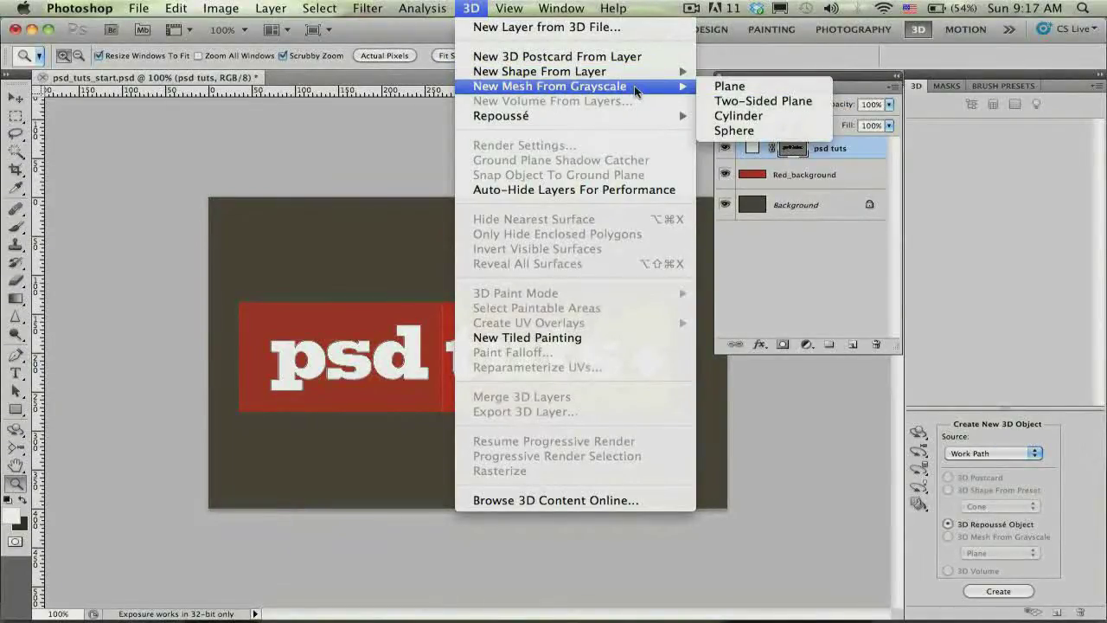
{"action": "mouse_move", "coordinate": [619, 113]}
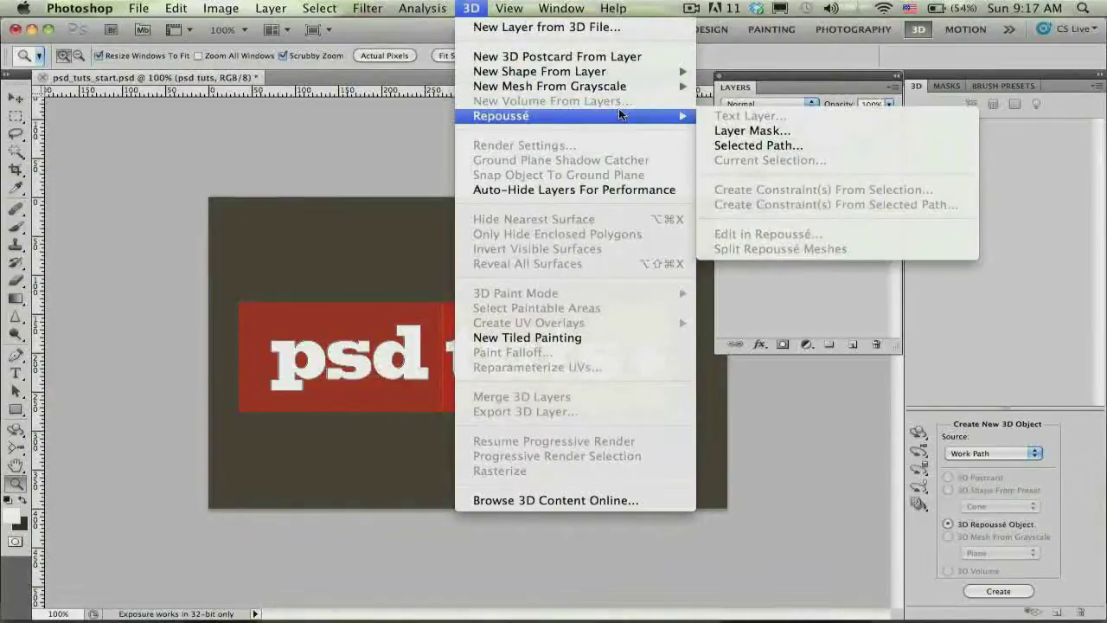
{"action": "left_click", "coordinate": [803, 308]}
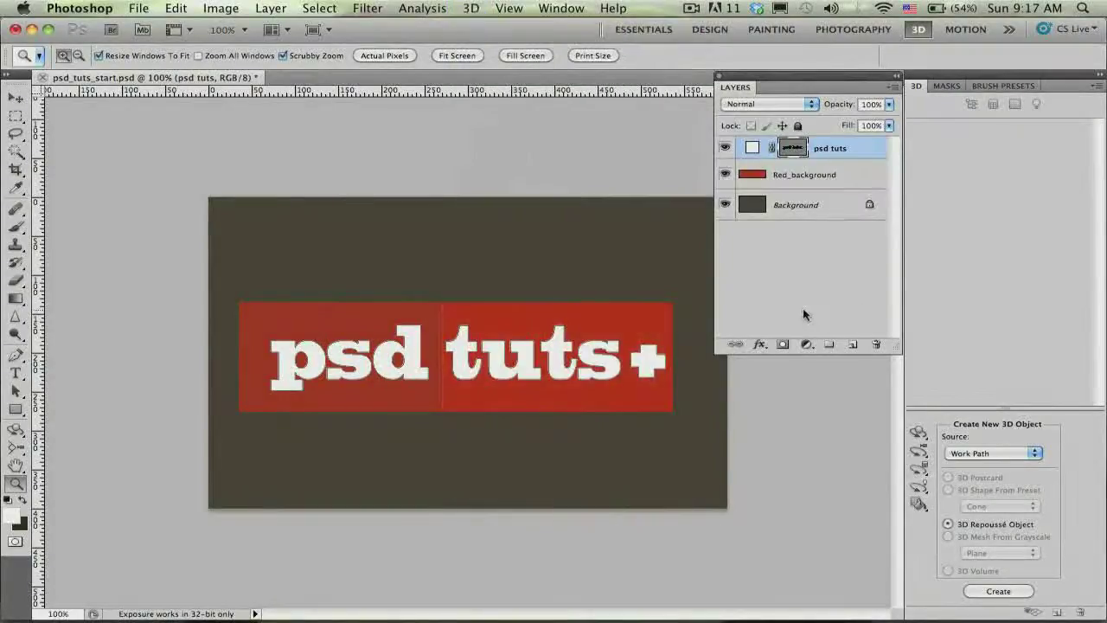
Create a 3D Repoussé Object from the psd tuts layer with Work Path as the source, accepting the shape's rasterization
{"action": "left_click", "coordinate": [972, 457]}
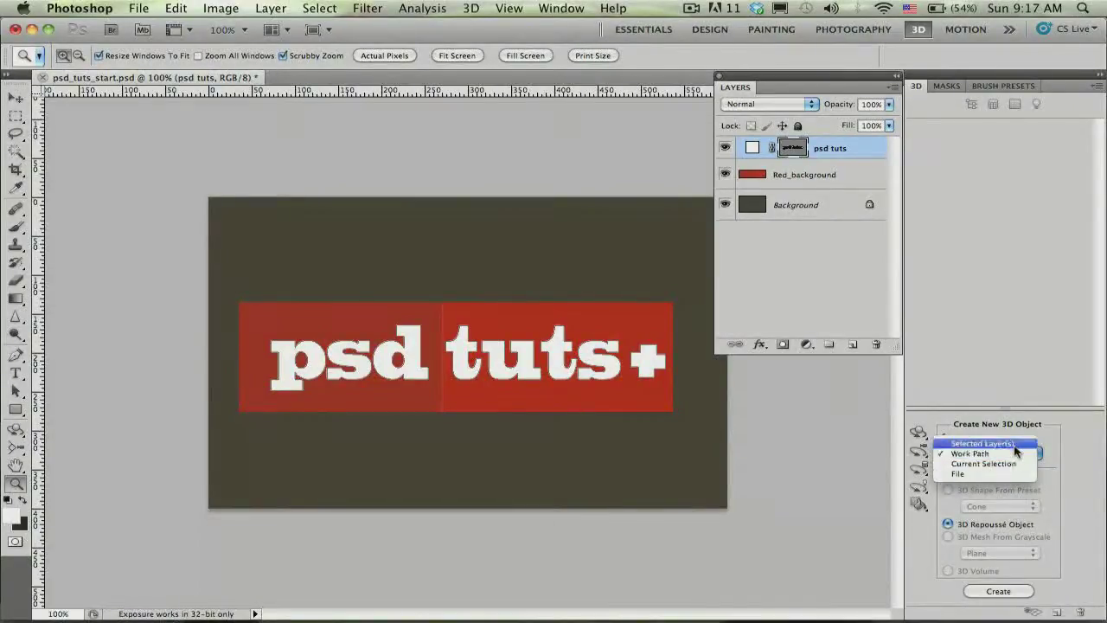
{"action": "left_click", "coordinate": [1028, 455]}
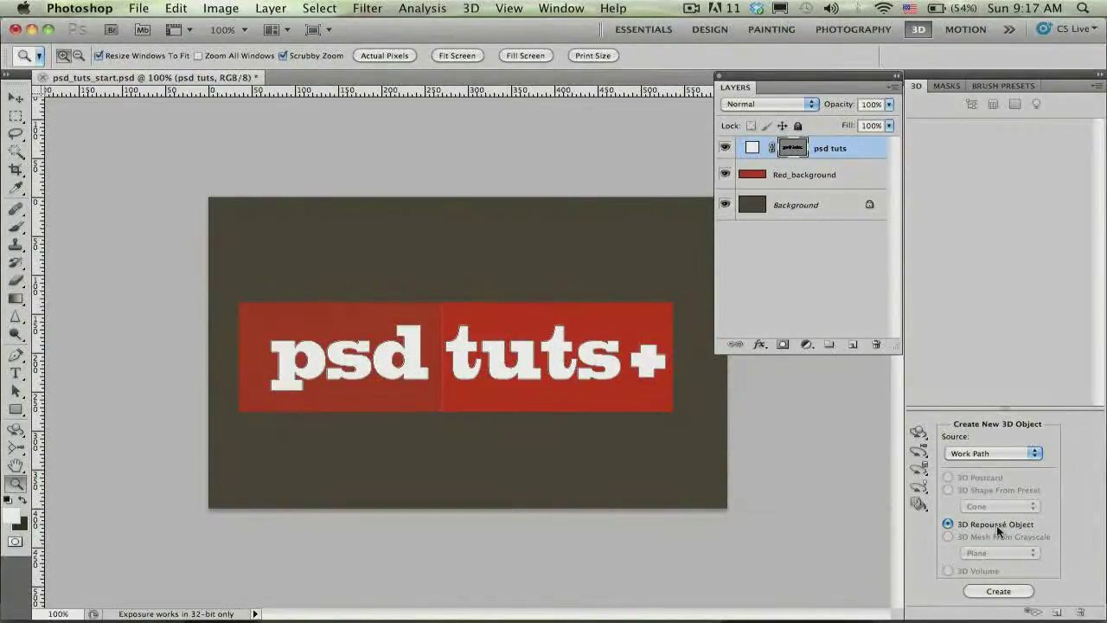
{"action": "left_click", "coordinate": [1013, 592]}
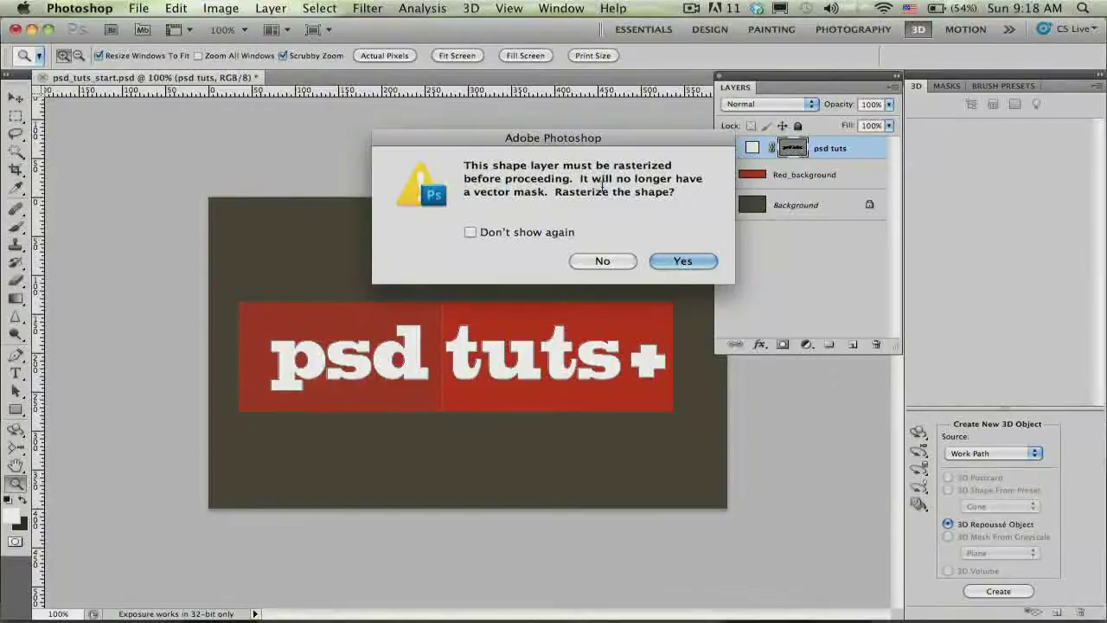
{"action": "left_click", "coordinate": [680, 261]}
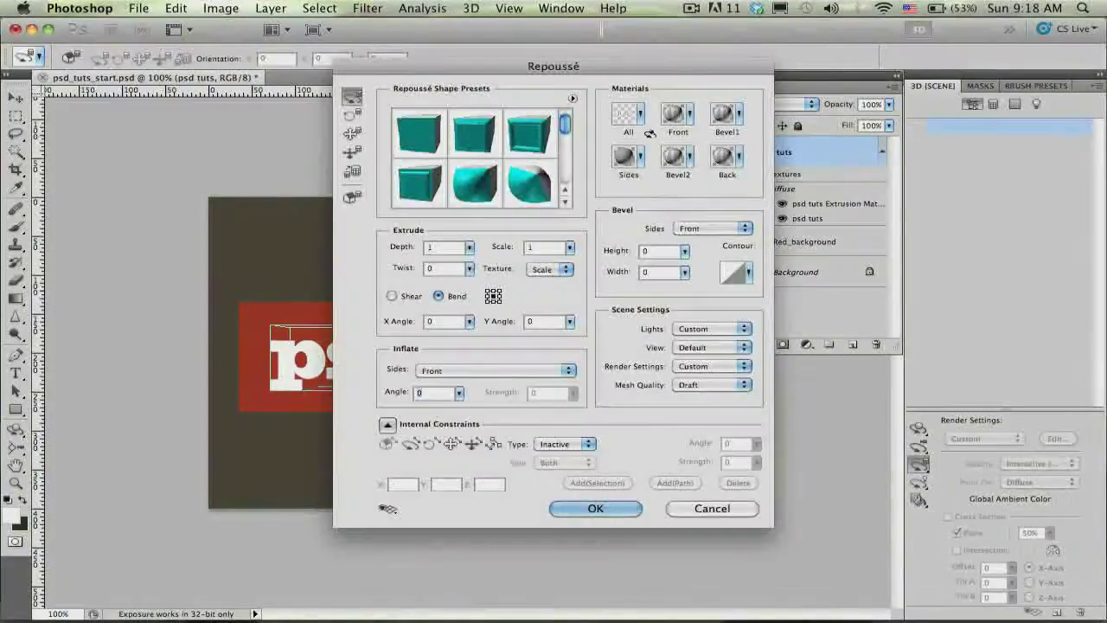
Move the Repoussé dialog off the artwork, rotate the text mesh in perspective, and reposition the 3D axis widget above it
{"action": "left_click_drag", "start_coordinate": [619, 65], "coordinate": [953, 28]}
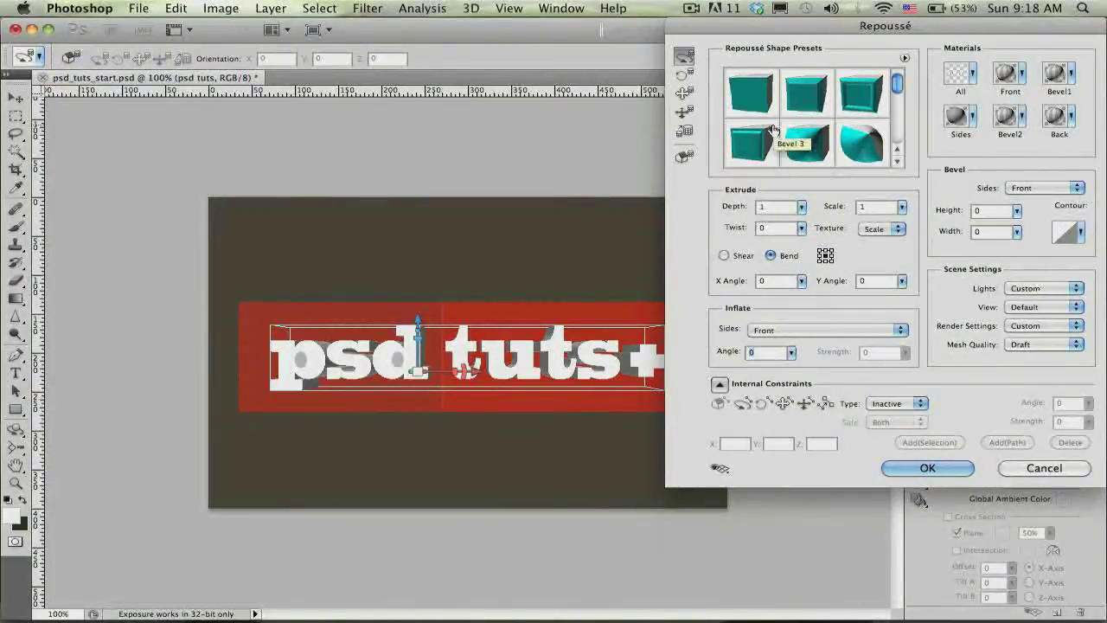
{"action": "left_click_drag", "start_coordinate": [443, 323], "coordinate": [357, 301]}
{"action": "left_click_drag", "start_coordinate": [299, 249], "coordinate": [251, 202]}
{"action": "left_click_drag", "start_coordinate": [381, 375], "coordinate": [441, 327]}
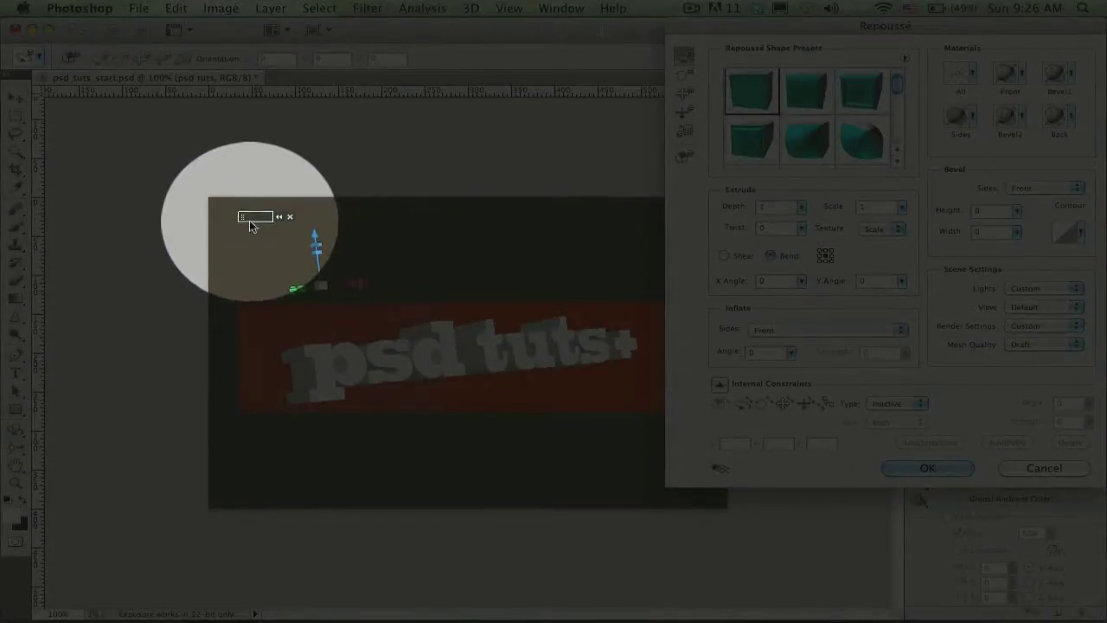
{"action": "mouse_move", "coordinate": [255, 218]}
{"action": "left_mouse_down"}
{"action": "mouse_move", "coordinate": [268, 225]}
{"action": "mouse_move", "coordinate": [257, 222]}
{"action": "left_mouse_up"}
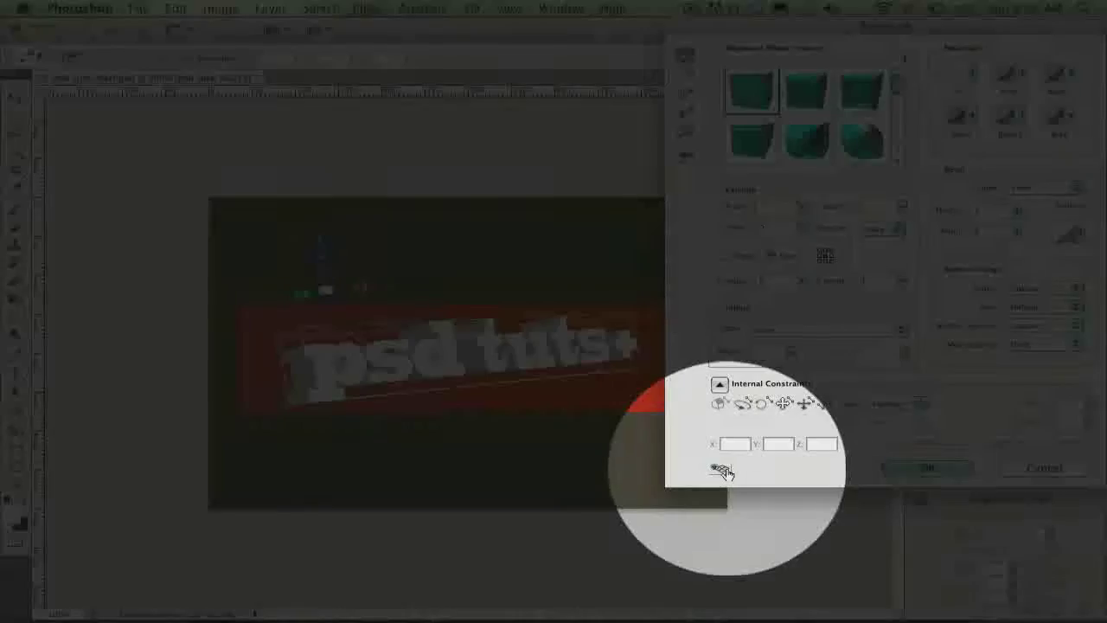
Hide the 3D Axis and display the 3D Ground Plane, 3D Light and 3D Selection overlays
{"action": "left_click", "coordinate": [721, 468]}
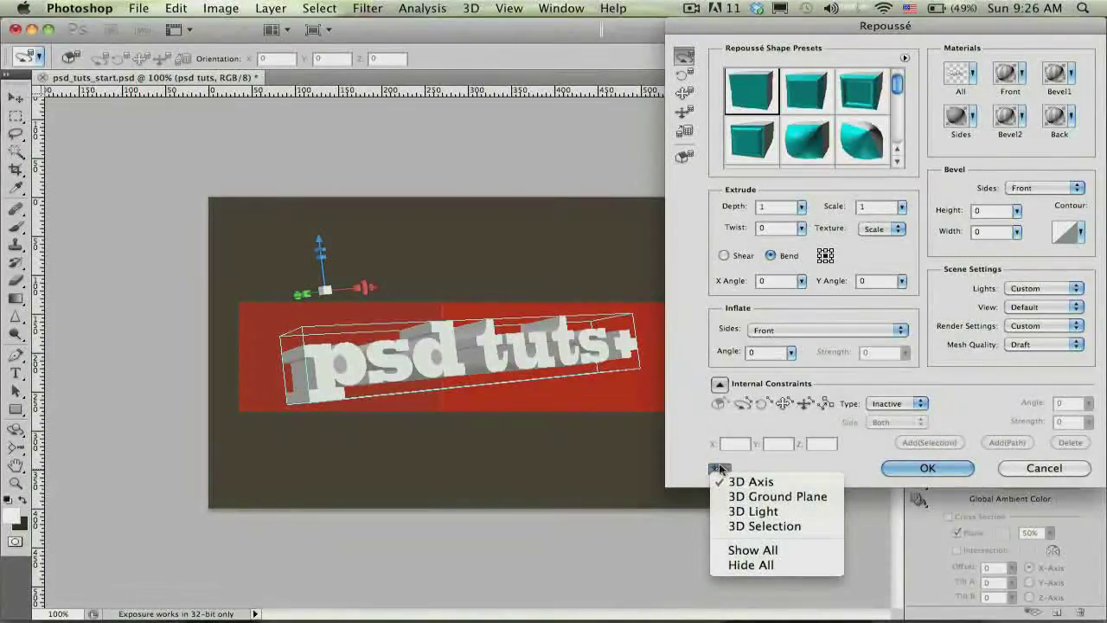
{"action": "left_click", "coordinate": [798, 483]}
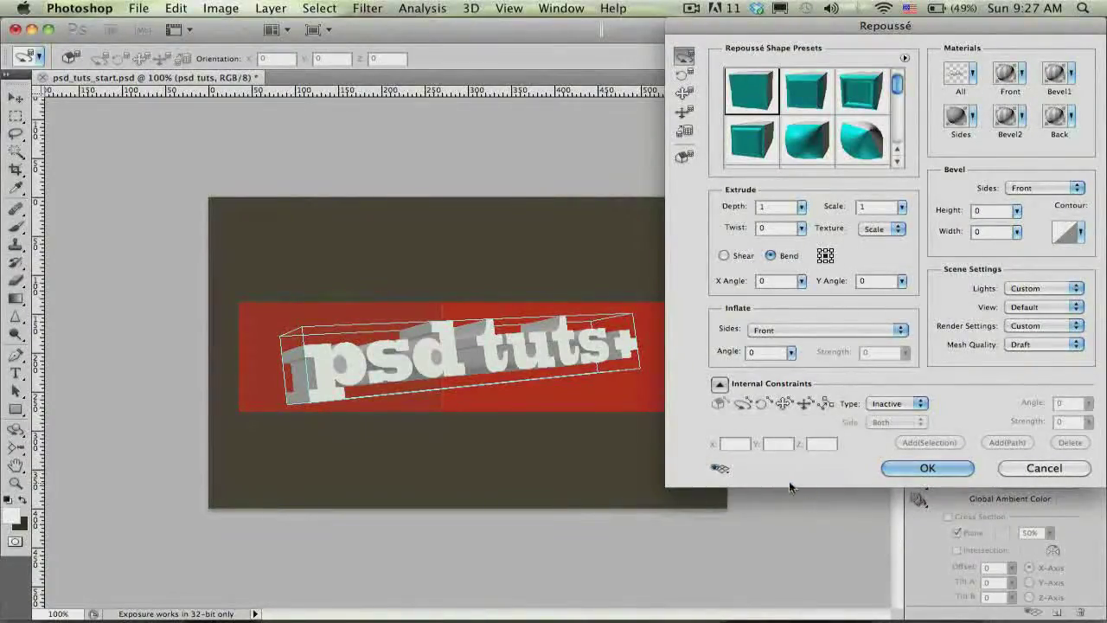
{"action": "left_click", "coordinate": [731, 475]}
{"action": "left_click", "coordinate": [767, 496]}
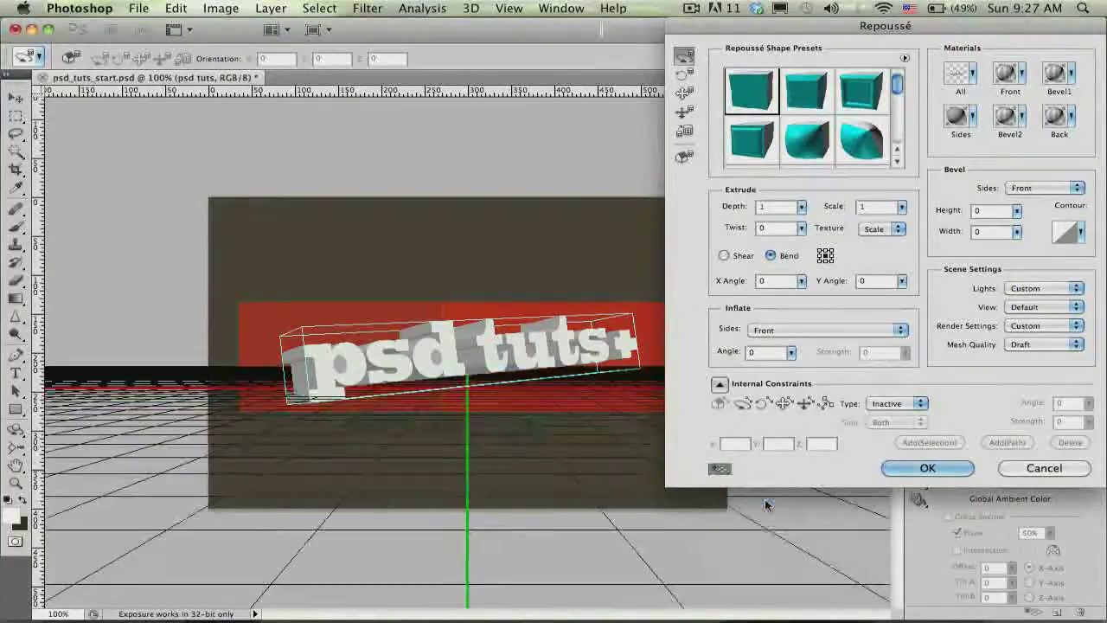
{"action": "left_click", "coordinate": [725, 471]}
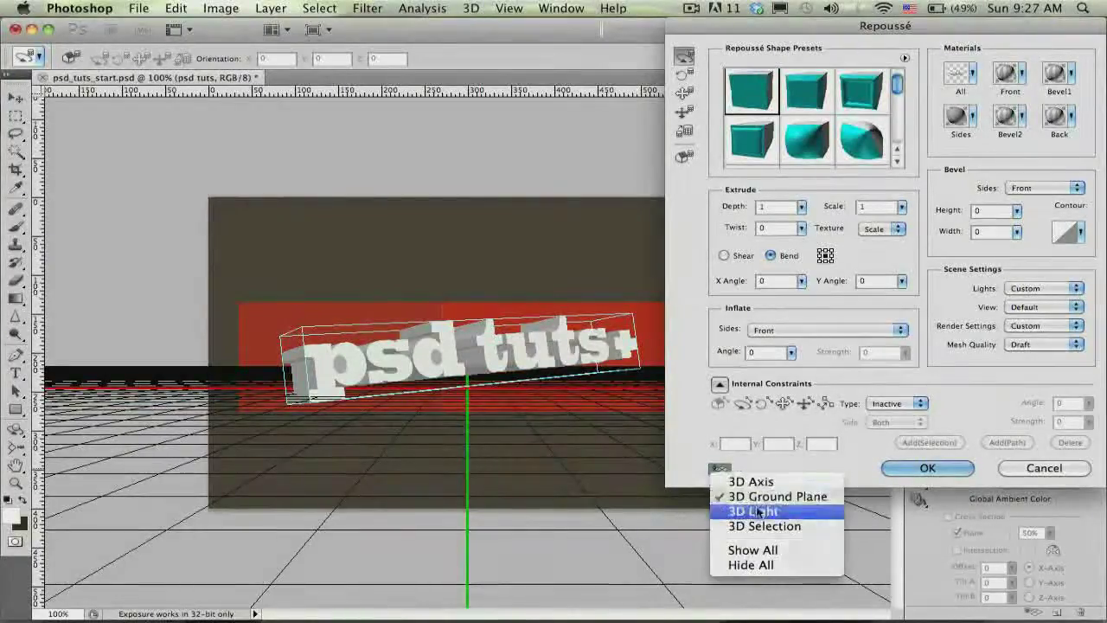
{"action": "left_click", "coordinate": [757, 513]}
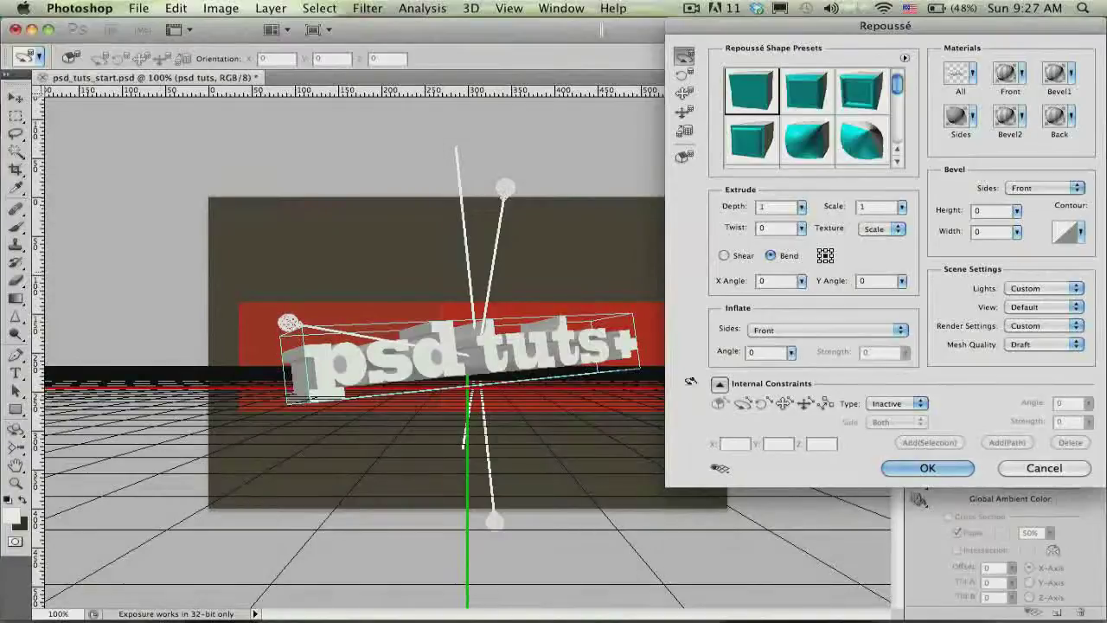
{"action": "left_click", "coordinate": [727, 472]}
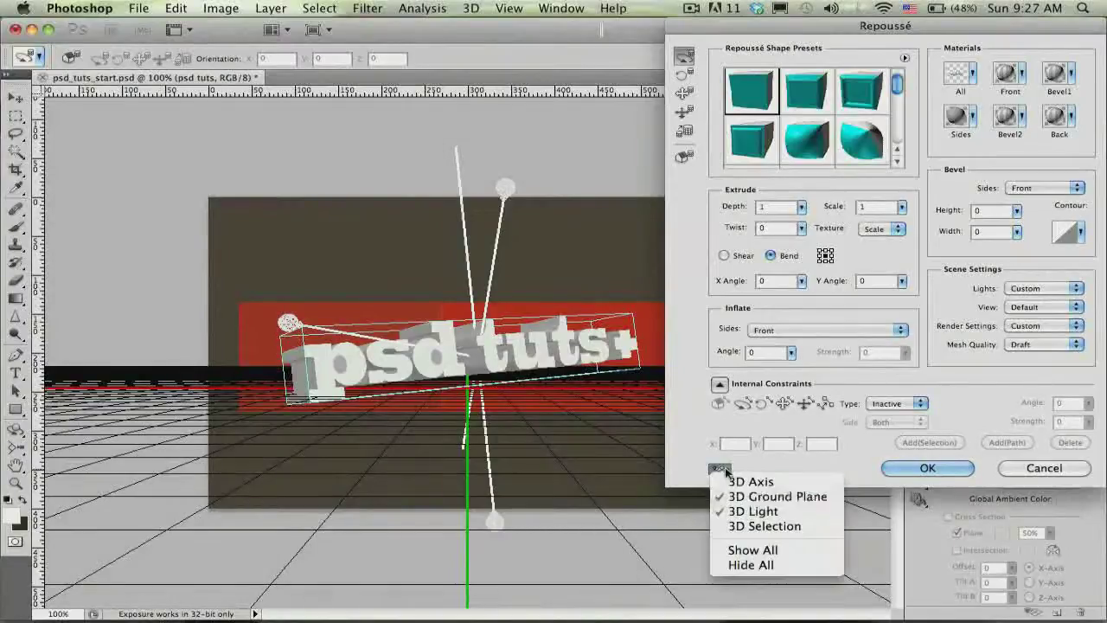
{"action": "left_click", "coordinate": [763, 526]}
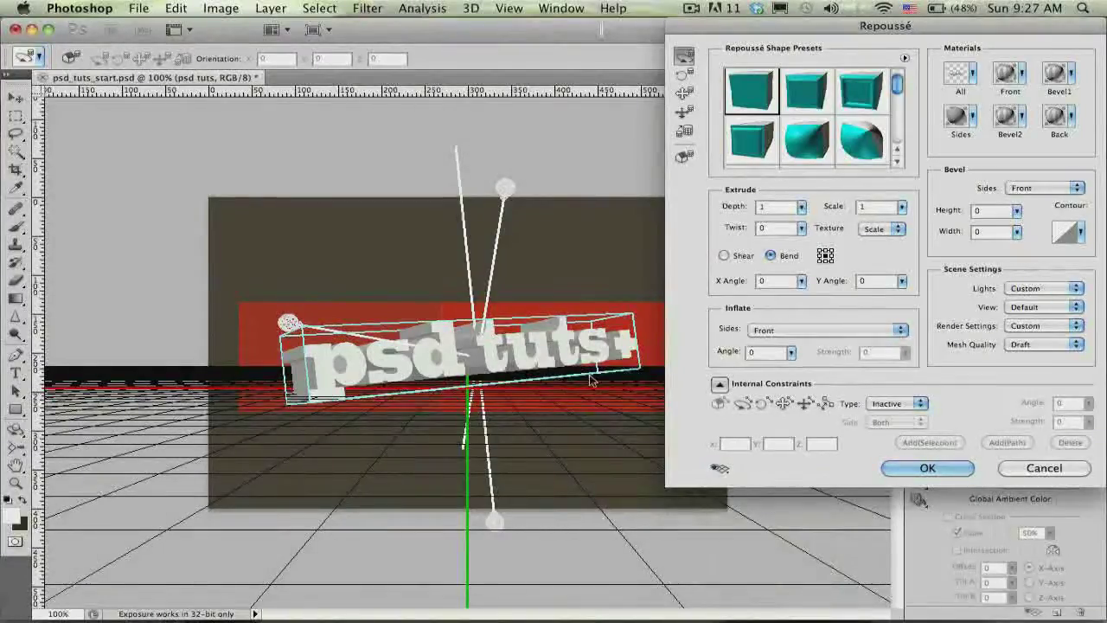
Show the 3D Axis again and hide the 3D Ground Plane, 3D Light and 3D Selection overlays
{"action": "left_click", "coordinate": [721, 469]}
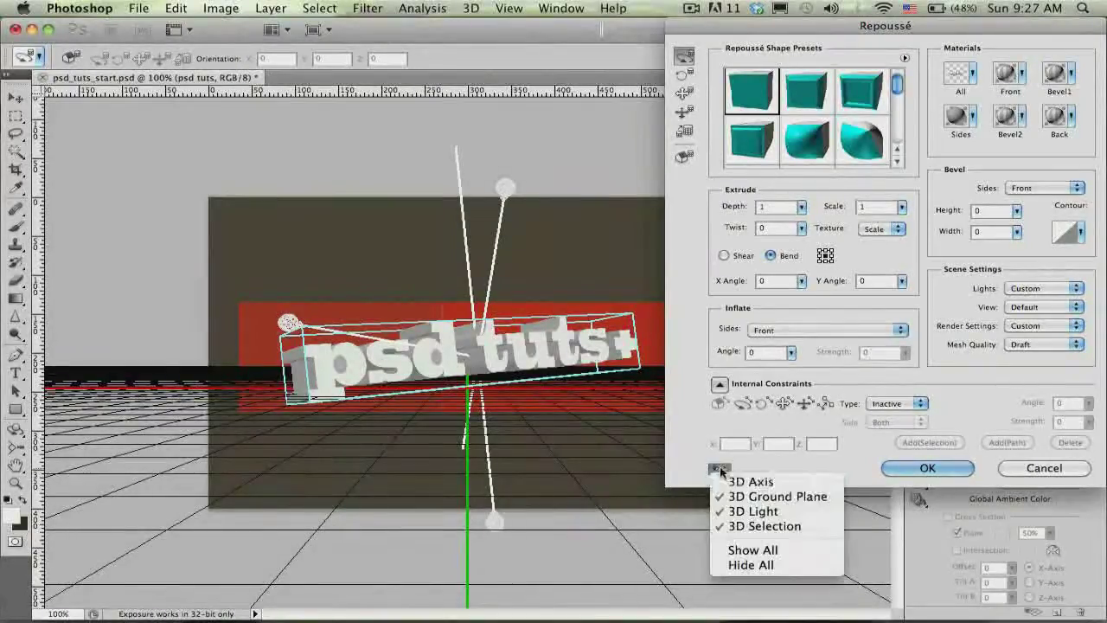
{"action": "left_click", "coordinate": [734, 483]}
{"action": "left_click", "coordinate": [721, 469]}
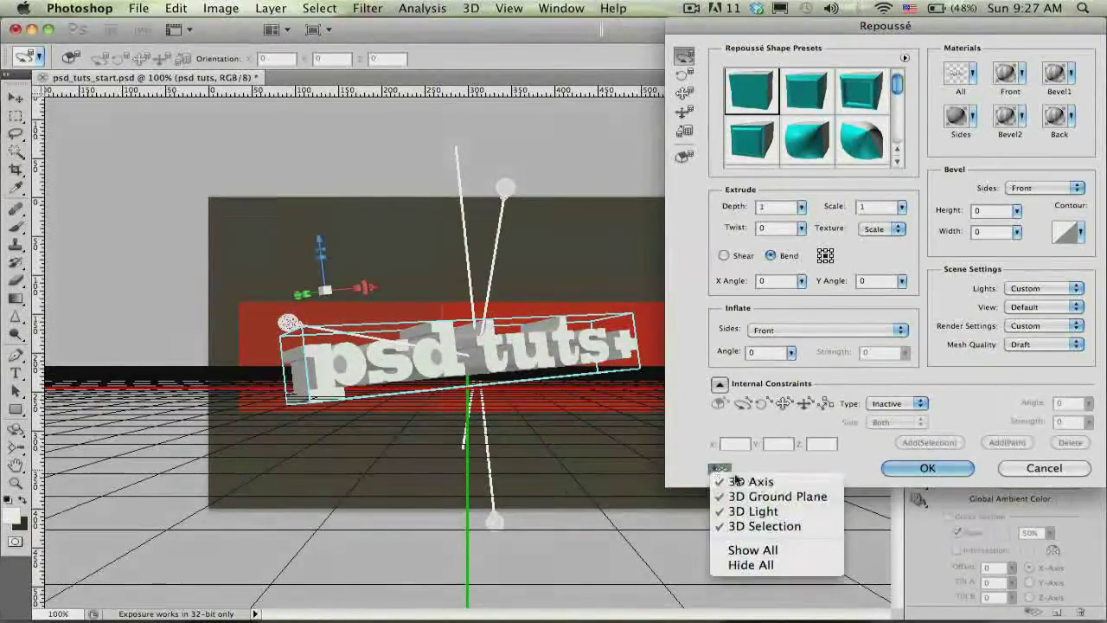
{"action": "left_click", "coordinate": [753, 496]}
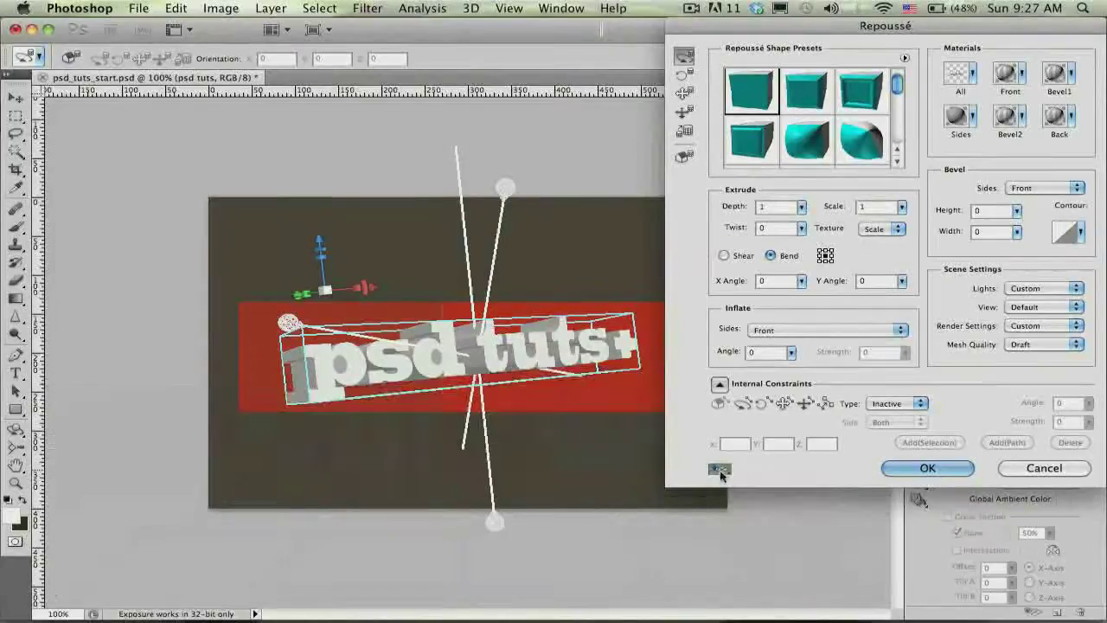
{"action": "left_click", "coordinate": [722, 469]}
{"action": "left_click", "coordinate": [749, 512]}
{"action": "left_click", "coordinate": [721, 469]}
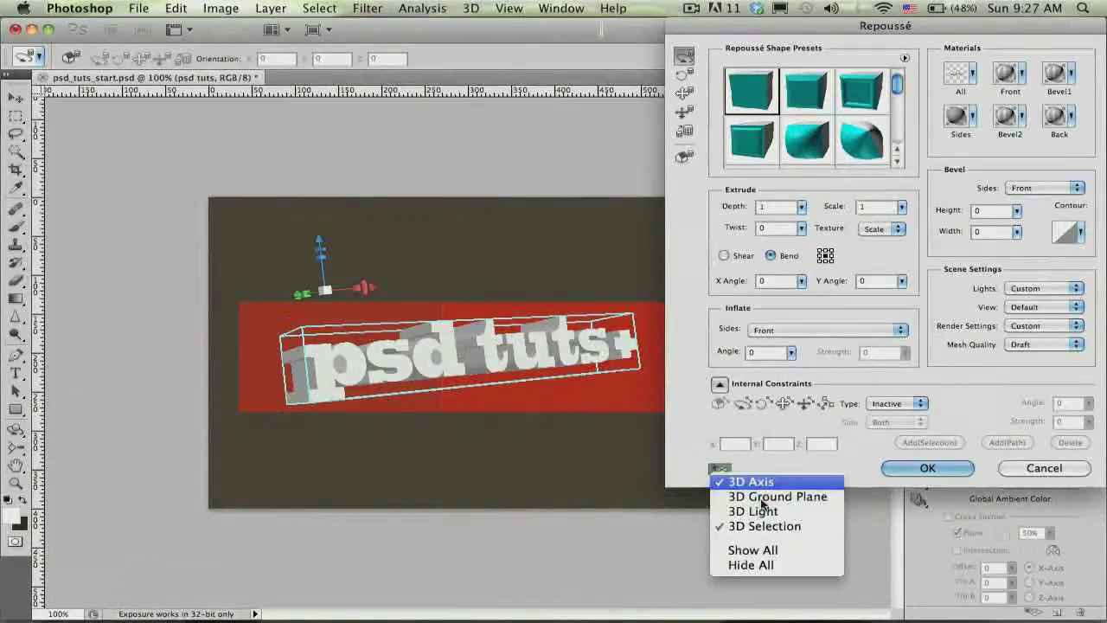
{"action": "left_click", "coordinate": [764, 530]}
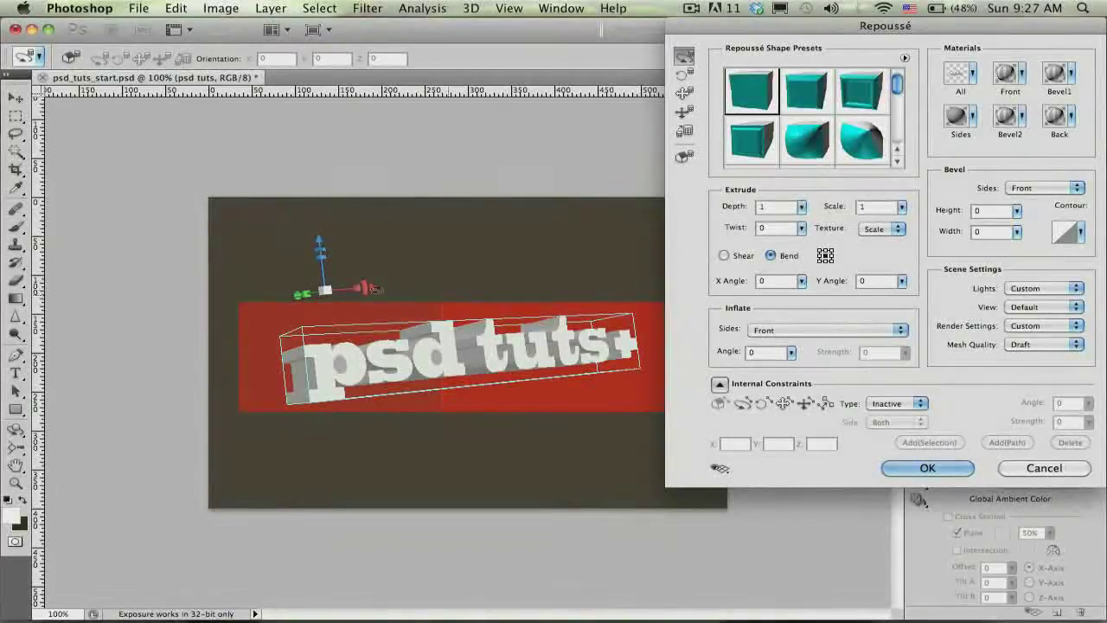
Try transforming the text mesh with the 3D axis widget and return it to its initial position
{"action": "mouse_move", "coordinate": [337, 257]}
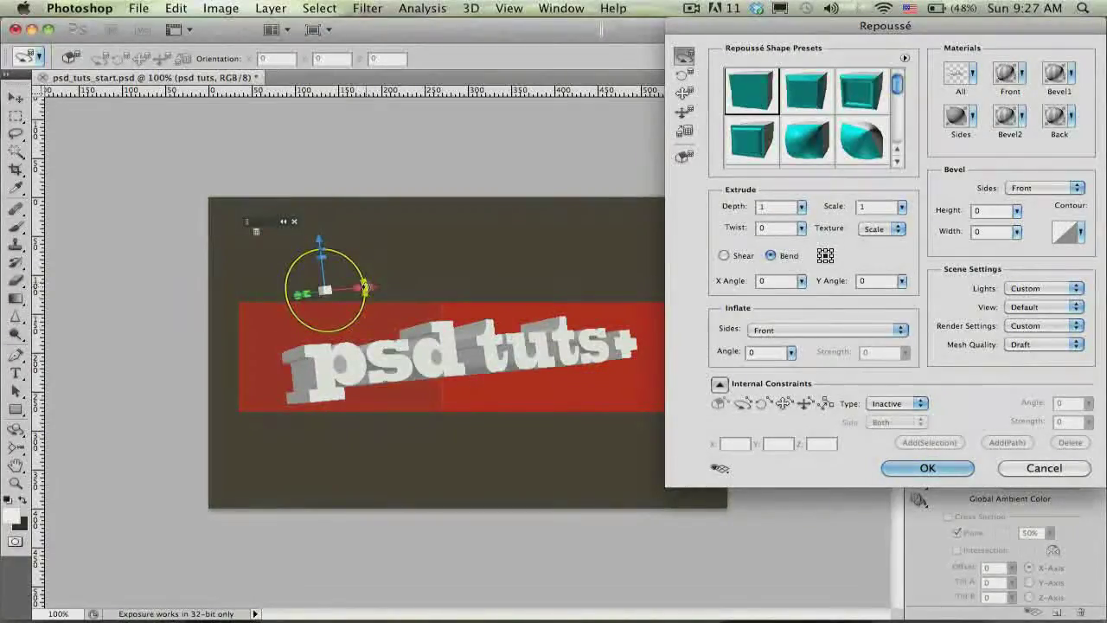
{"action": "left_click_drag", "start_coordinate": [365, 286], "coordinate": [337, 294]}
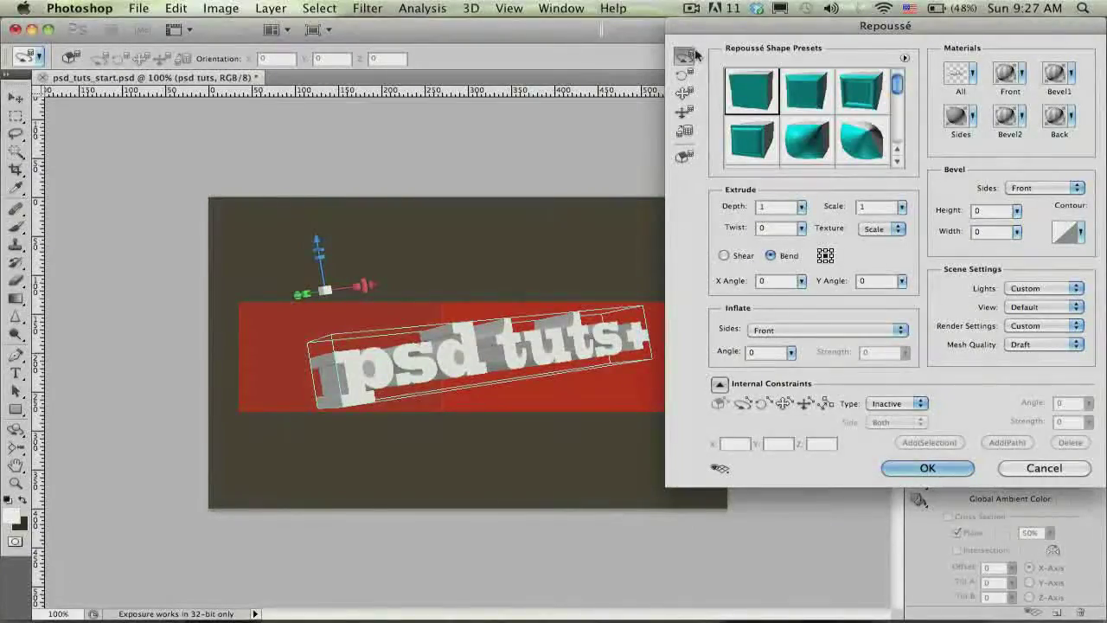
{"action": "left_click_drag", "start_coordinate": [718, 35], "coordinate": [712, 31]}
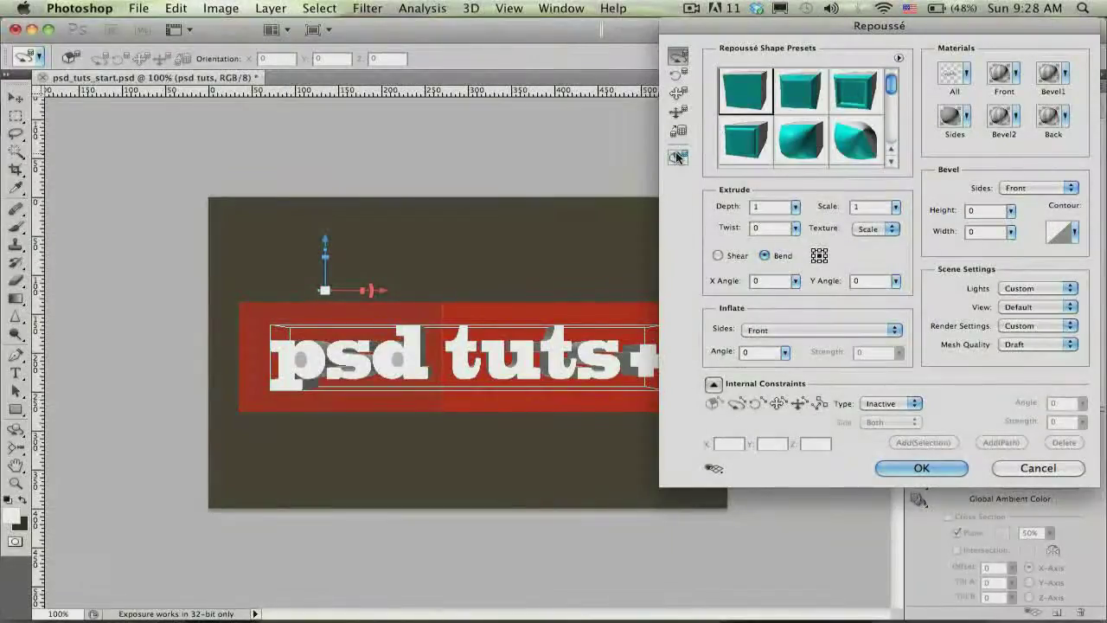
Rotate the text mesh to expose its extruded sides and choose the first, plain extrusion shape preset
{"action": "left_click_drag", "start_coordinate": [407, 348], "coordinate": [430, 343]}
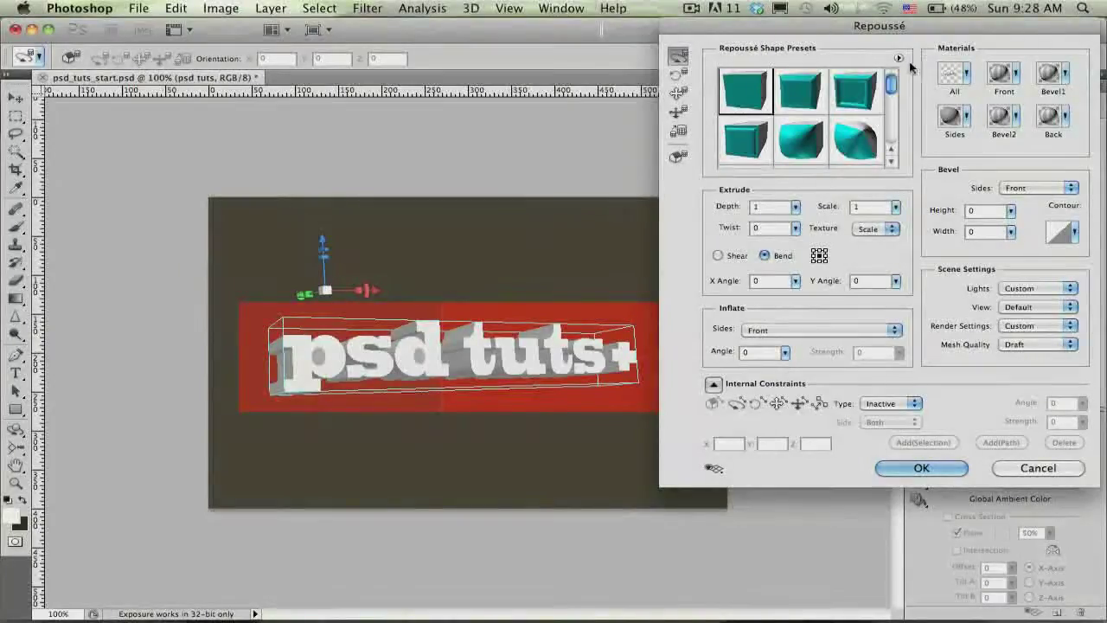
{"action": "mouse_move", "coordinate": [891, 78]}
{"action": "left_mouse_down"}
{"action": "mouse_move", "coordinate": [894, 145]}
{"action": "mouse_move", "coordinate": [899, 76]}
{"action": "left_mouse_up"}
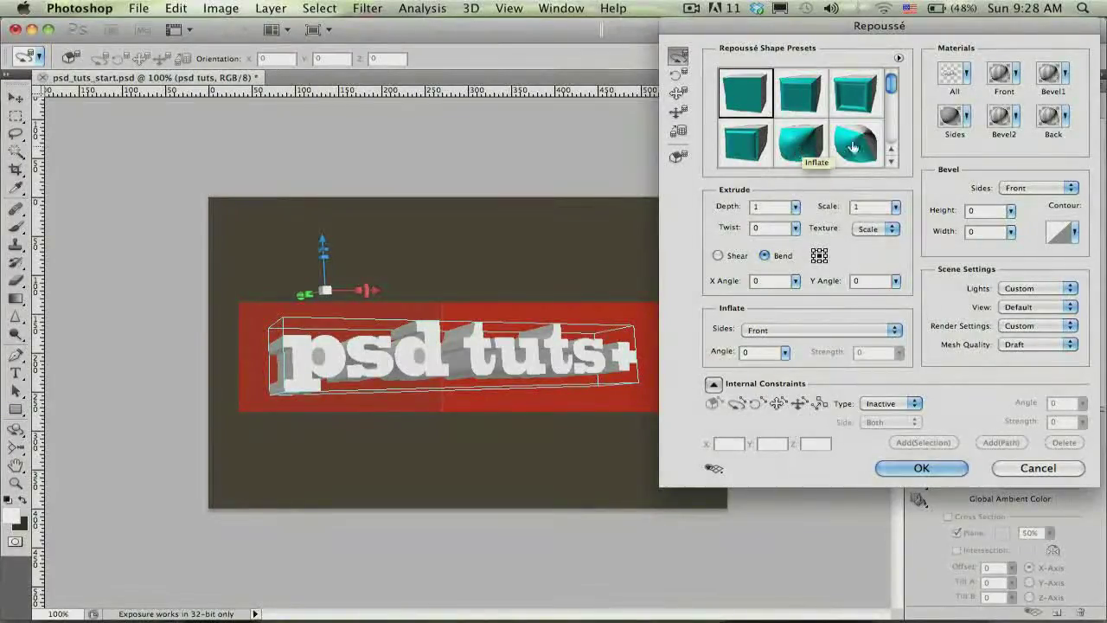
{"action": "left_click_drag", "start_coordinate": [891, 90], "coordinate": [891, 83]}
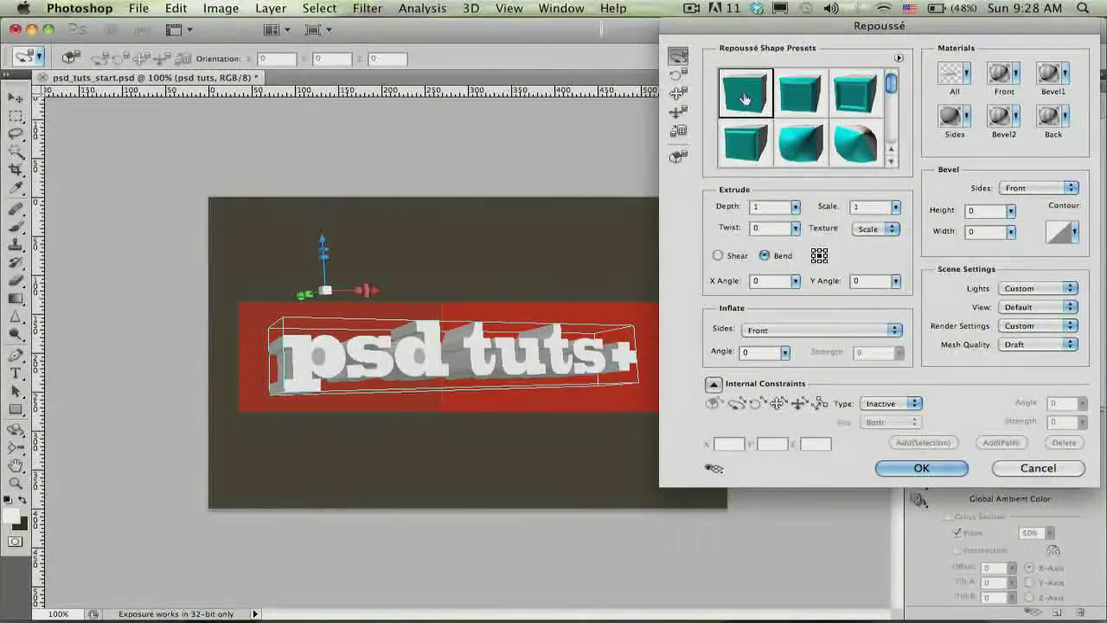
{"action": "left_click", "coordinate": [761, 105]}
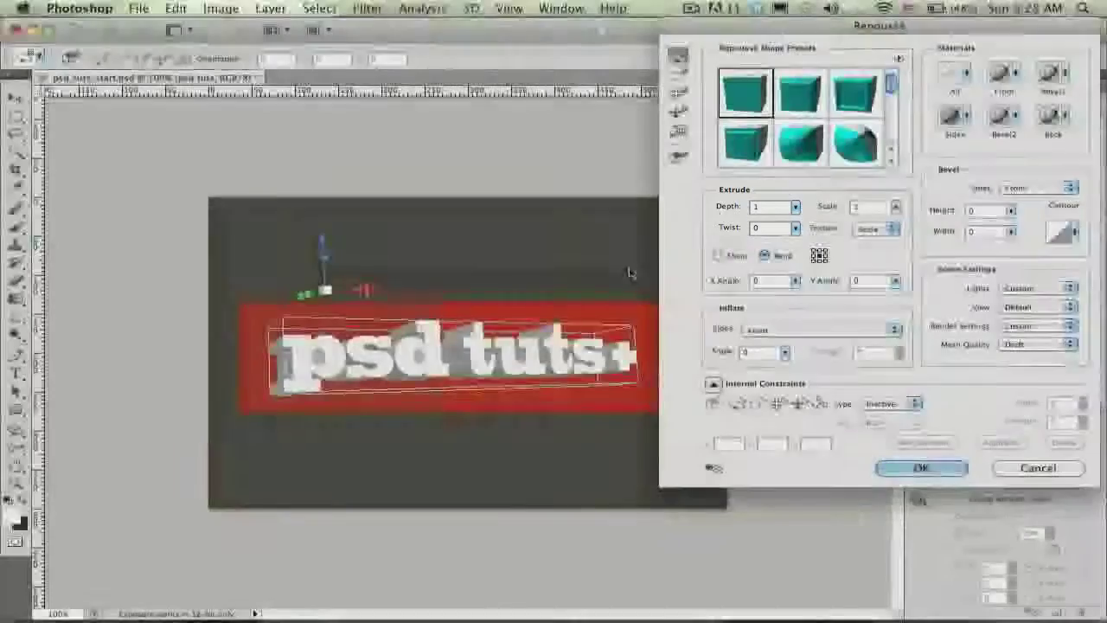
Rotate the text mesh further and set its extrude depth to 0.3 after trying 0.5
{"action": "left_click_drag", "start_coordinate": [322, 368], "coordinate": [342, 370]}
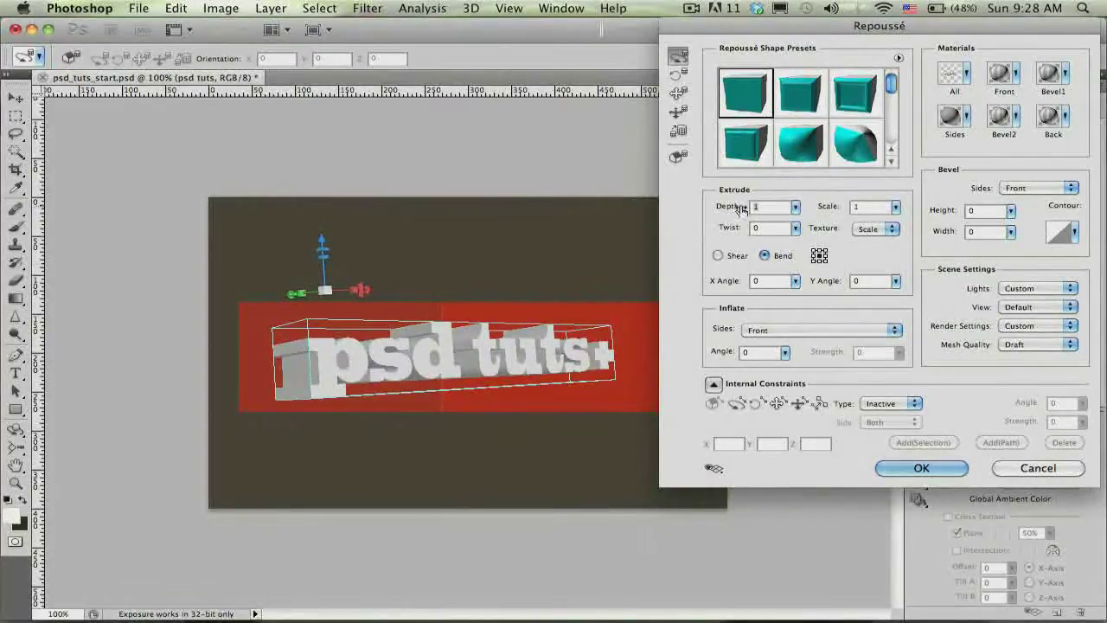
{"action": "key", "text": "BackSpace"}
{"action": "type", "text": ".5"}
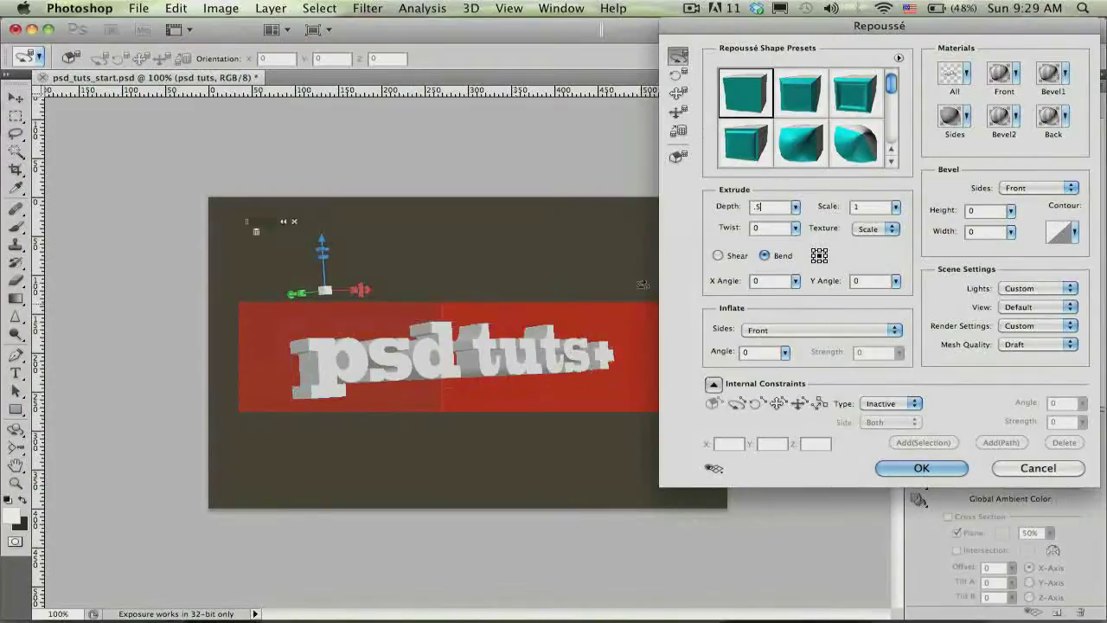
{"action": "key", "text": "BackSpace"}
{"action": "key", "text": "BackSpace"}
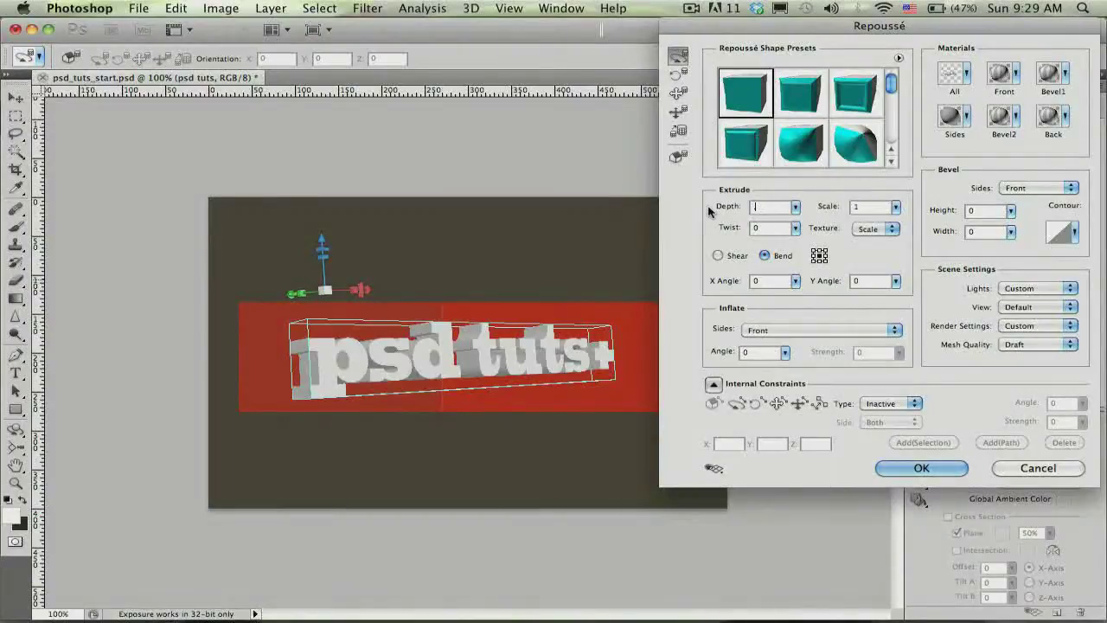
{"action": "type", "text": ".3"}
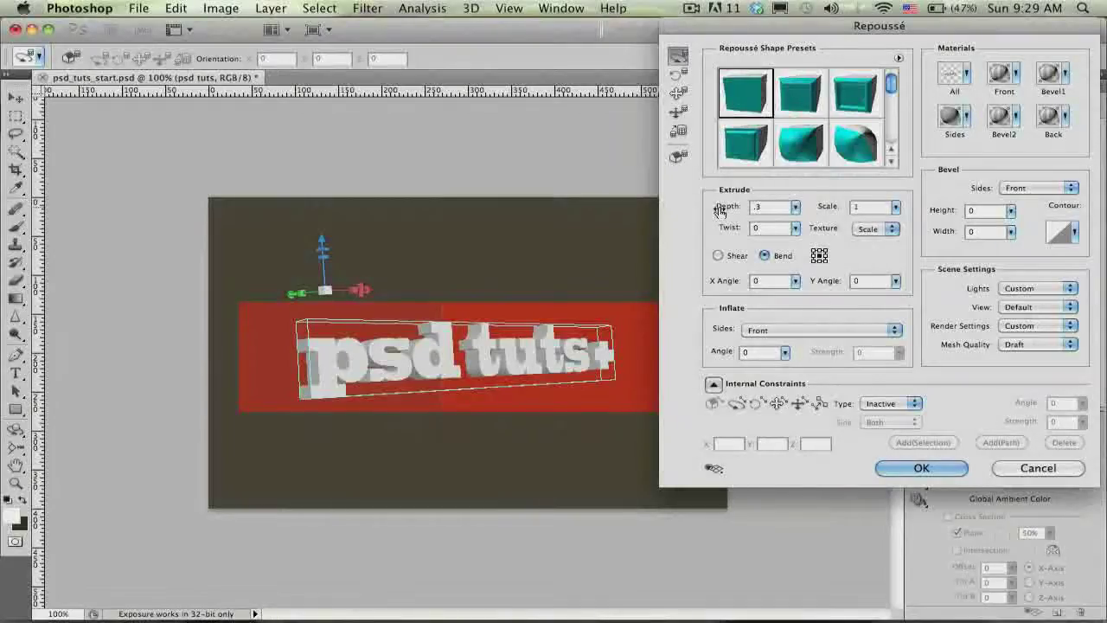
Rotate the text mesh back towards the front so it stays only slightly angled with its sides showing
{"action": "left_click_drag", "start_coordinate": [499, 351], "coordinate": [442, 350]}
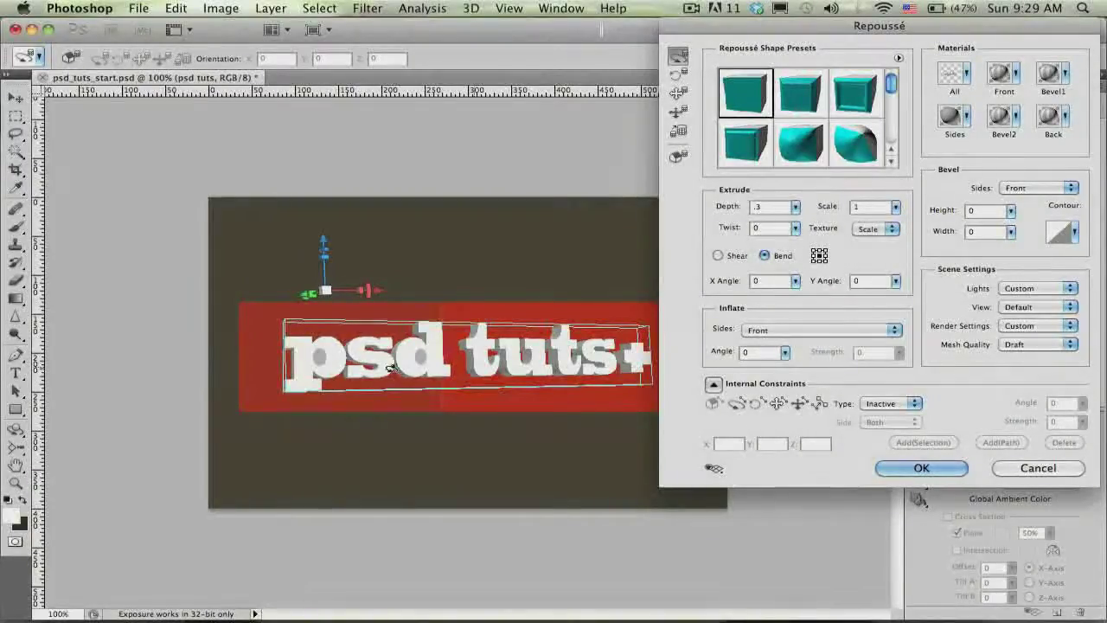
{"action": "mouse_move", "coordinate": [320, 363]}
{"action": "left_mouse_down"}
{"action": "mouse_move", "coordinate": [414, 367]}
{"action": "mouse_move", "coordinate": [376, 352]}
{"action": "mouse_move", "coordinate": [298, 356]}
{"action": "mouse_move", "coordinate": [322, 353]}
{"action": "left_mouse_up"}
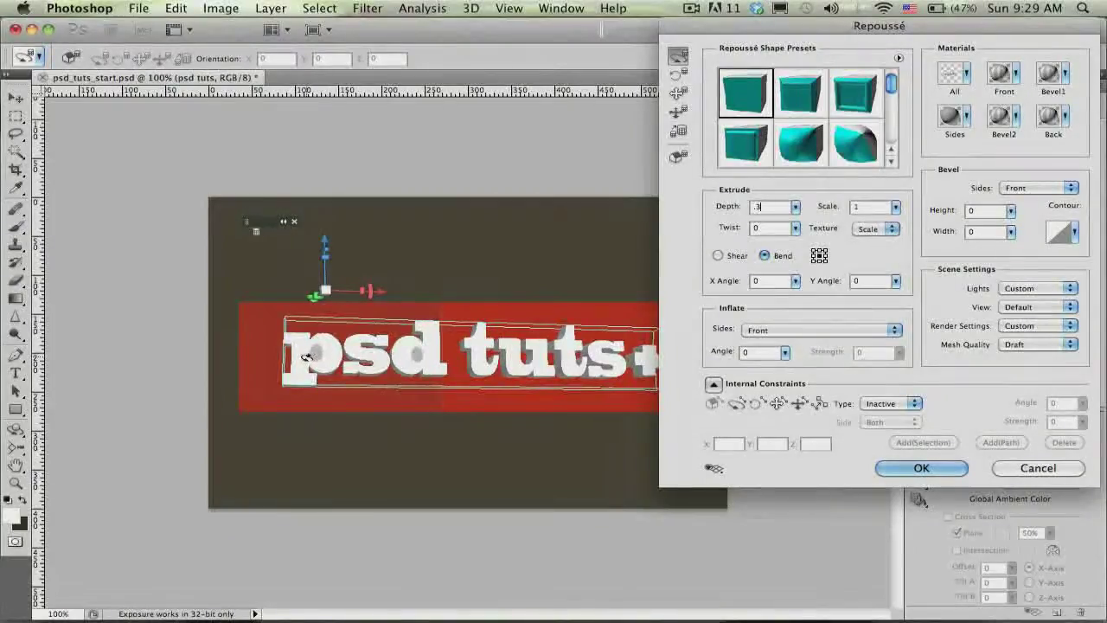
{"action": "left_click_drag", "start_coordinate": [350, 360], "coordinate": [364, 360]}
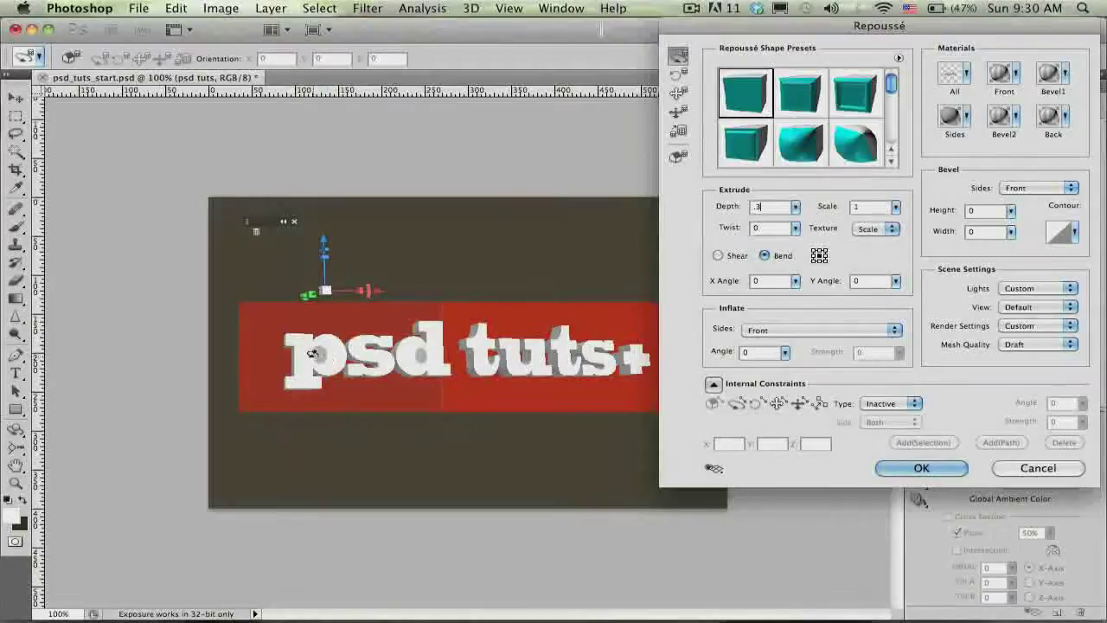
{"action": "left_click_drag", "start_coordinate": [327, 357], "coordinate": [307, 347]}
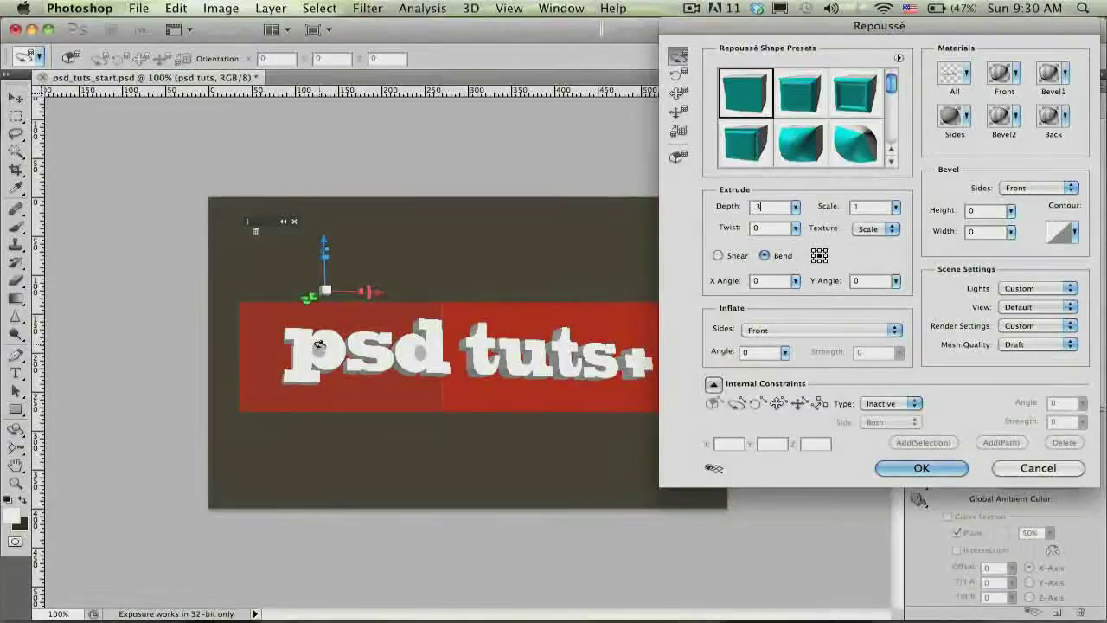
{"action": "left_click", "coordinate": [327, 353]}
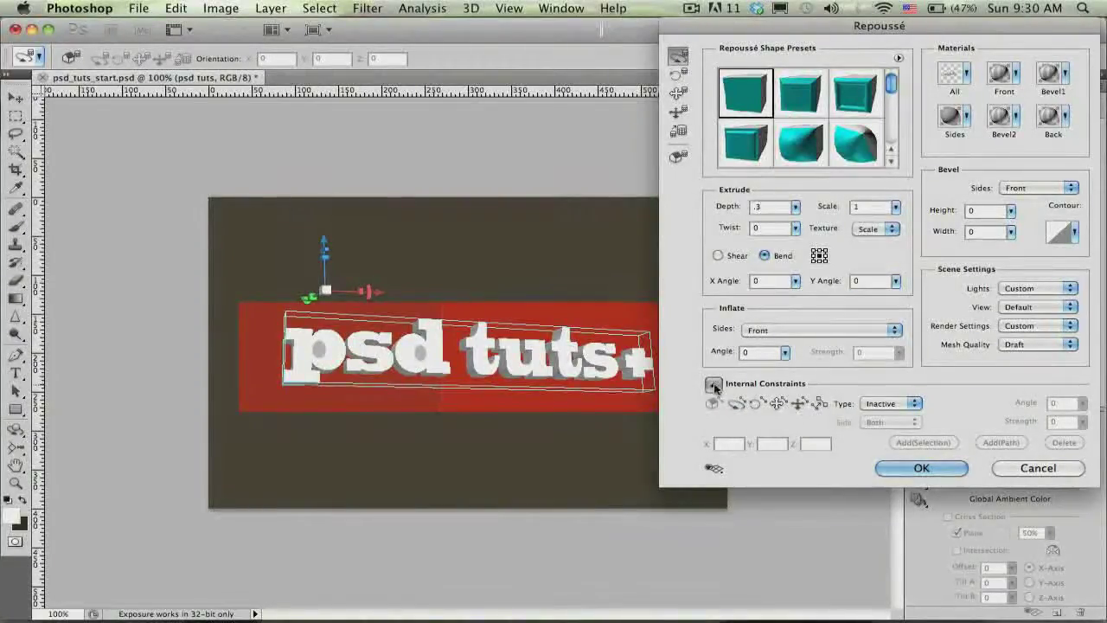
Set the internal constraint inside the letter p to the Hole type
{"action": "left_click", "coordinate": [714, 386]}
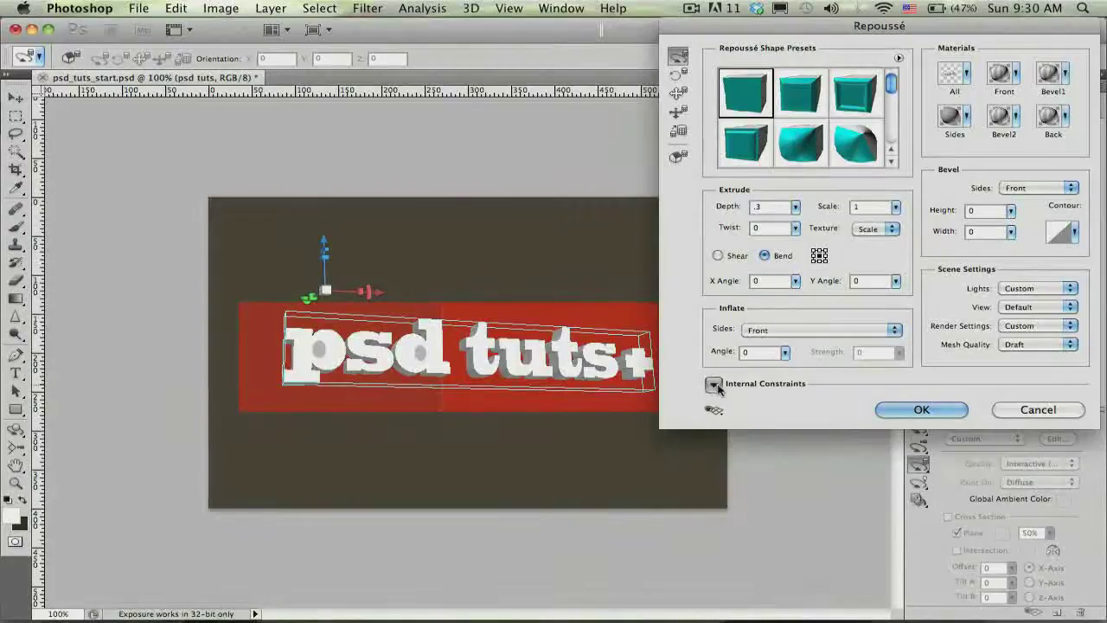
{"action": "left_click", "coordinate": [714, 386]}
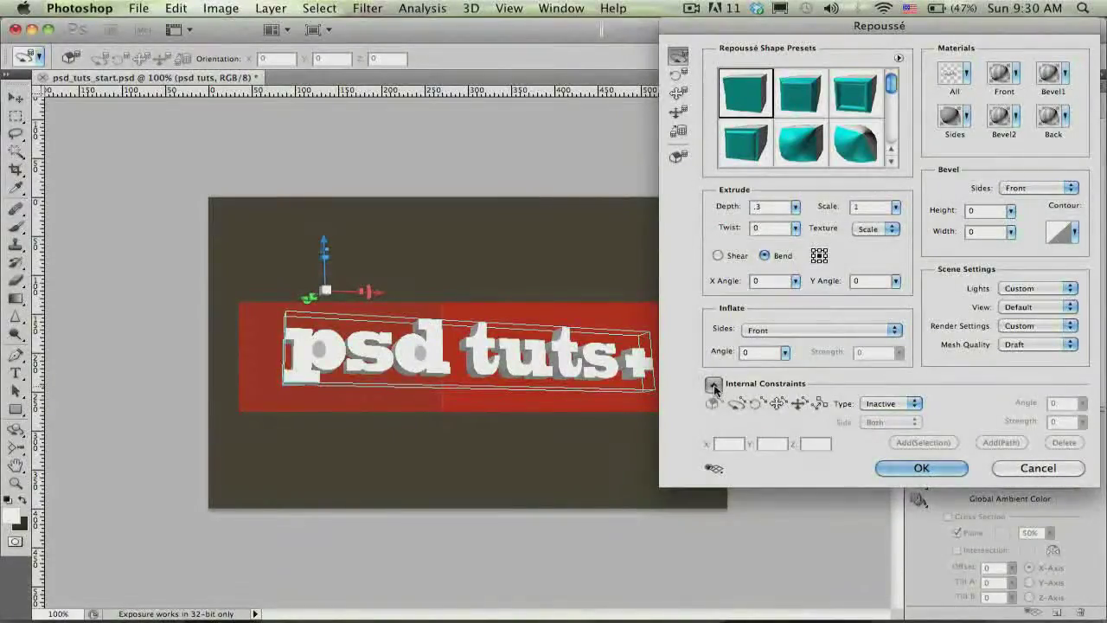
{"action": "left_click", "coordinate": [737, 404]}
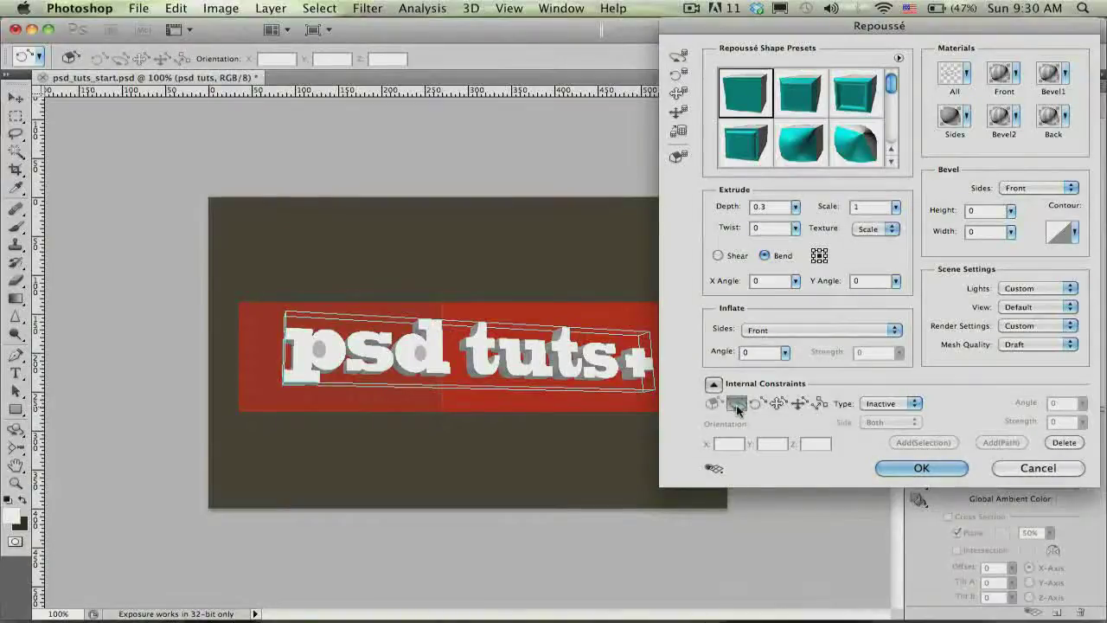
{"action": "left_click", "coordinate": [319, 357]}
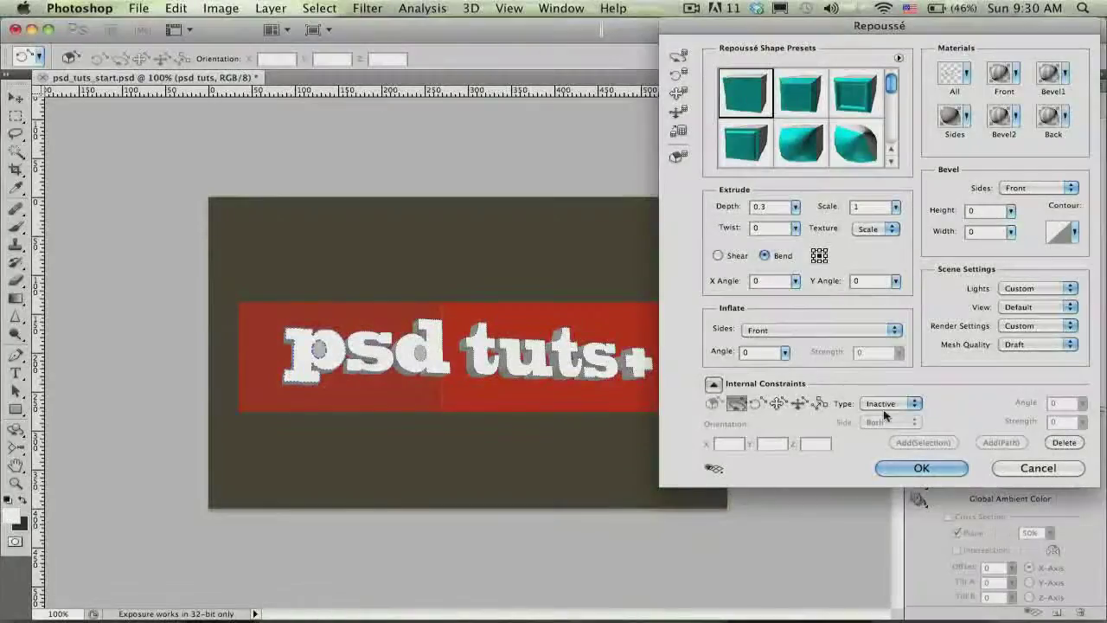
{"action": "left_click", "coordinate": [909, 404]}
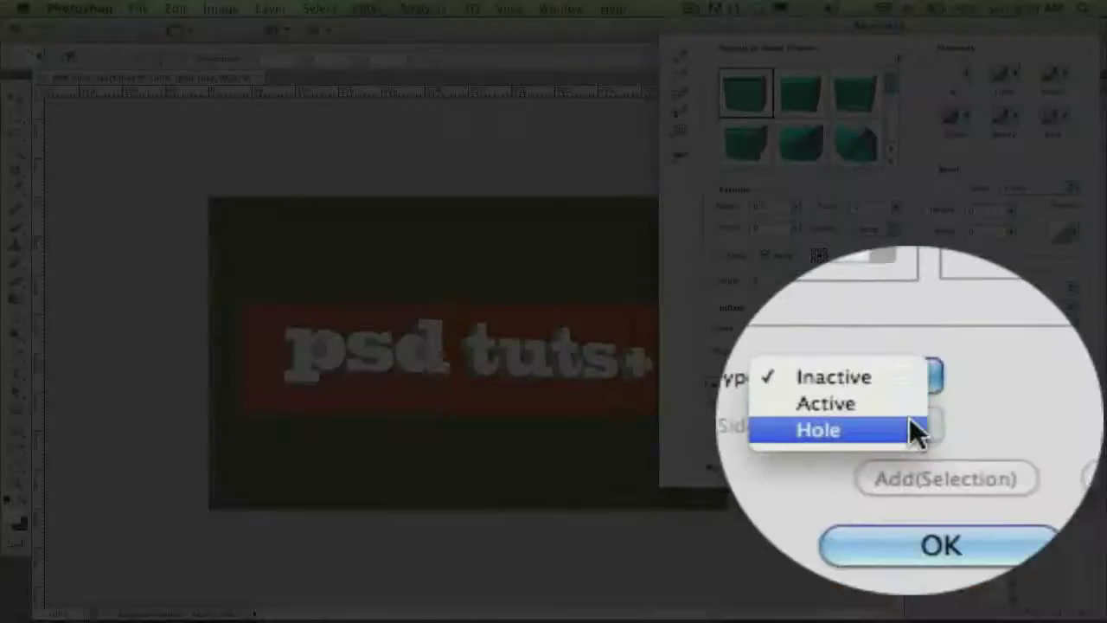
{"action": "key", "text": "Escape"}
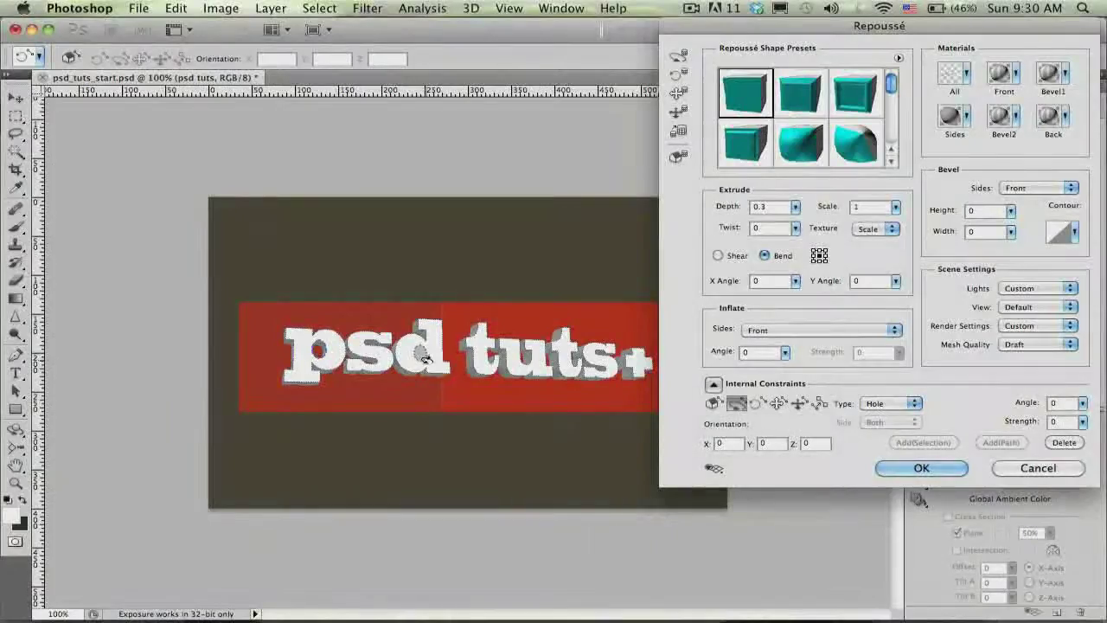
Set the internal constraint inside the letter d to the Hole type
{"action": "left_click", "coordinate": [421, 355]}
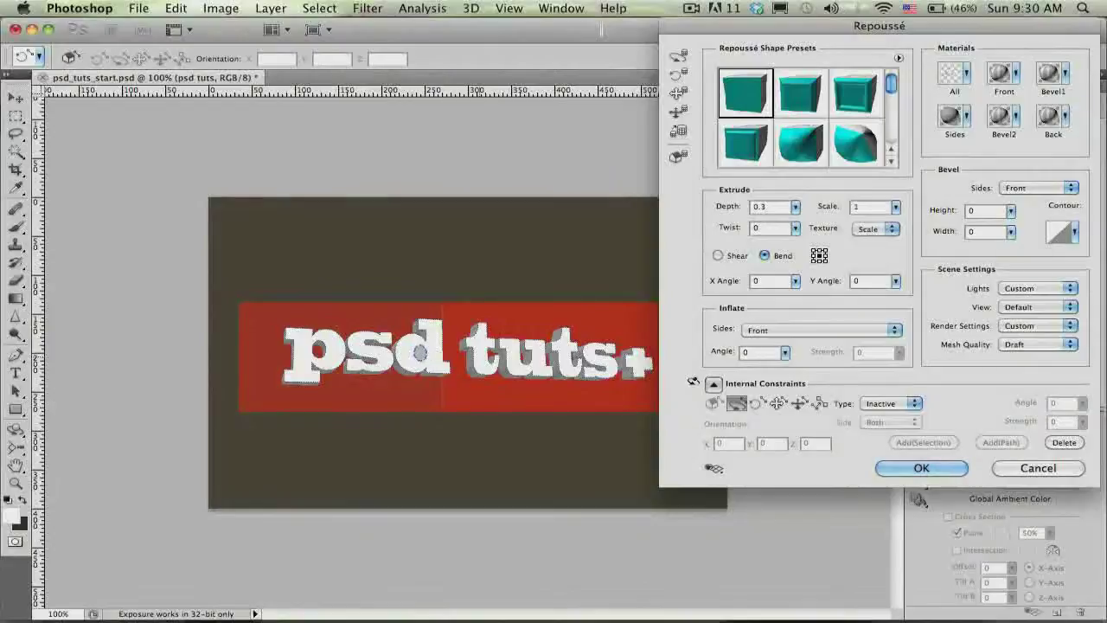
{"action": "left_click", "coordinate": [876, 405]}
{"action": "left_click", "coordinate": [877, 423]}
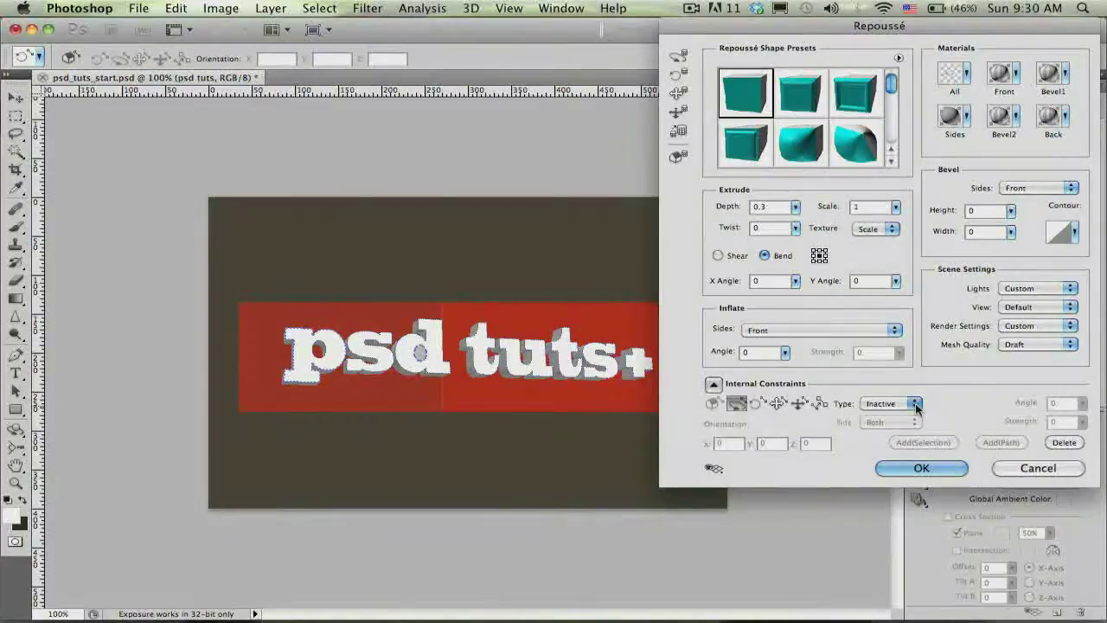
{"action": "left_click", "coordinate": [916, 407]}
{"action": "left_click", "coordinate": [913, 422]}
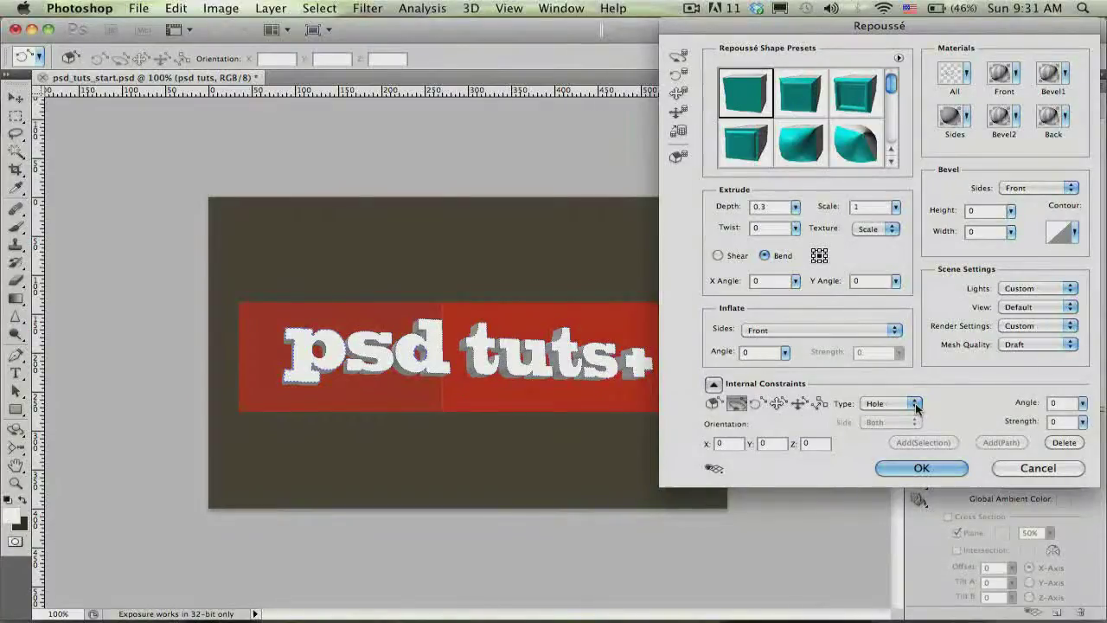
Rotate the text mesh slightly with the mesh rotation tool and shift the Repoussé dialog a little
{"action": "left_click", "coordinate": [682, 60]}
{"action": "left_click", "coordinate": [678, 111]}
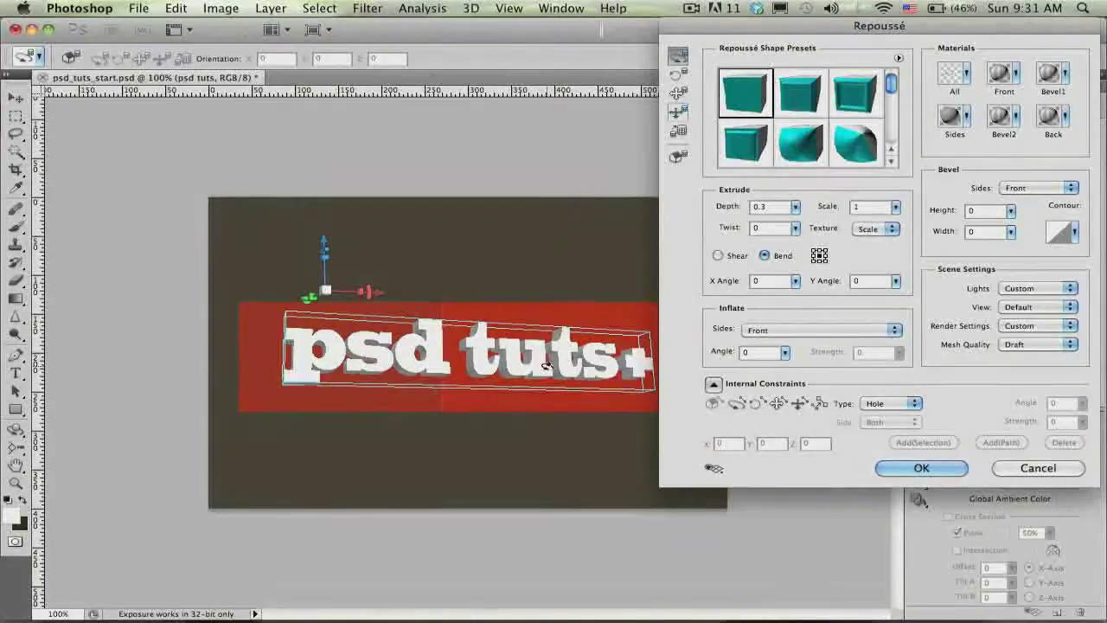
{"action": "left_click_drag", "start_coordinate": [545, 372], "coordinate": [459, 365]}
{"action": "left_click_drag", "start_coordinate": [938, 30], "coordinate": [928, 29]}
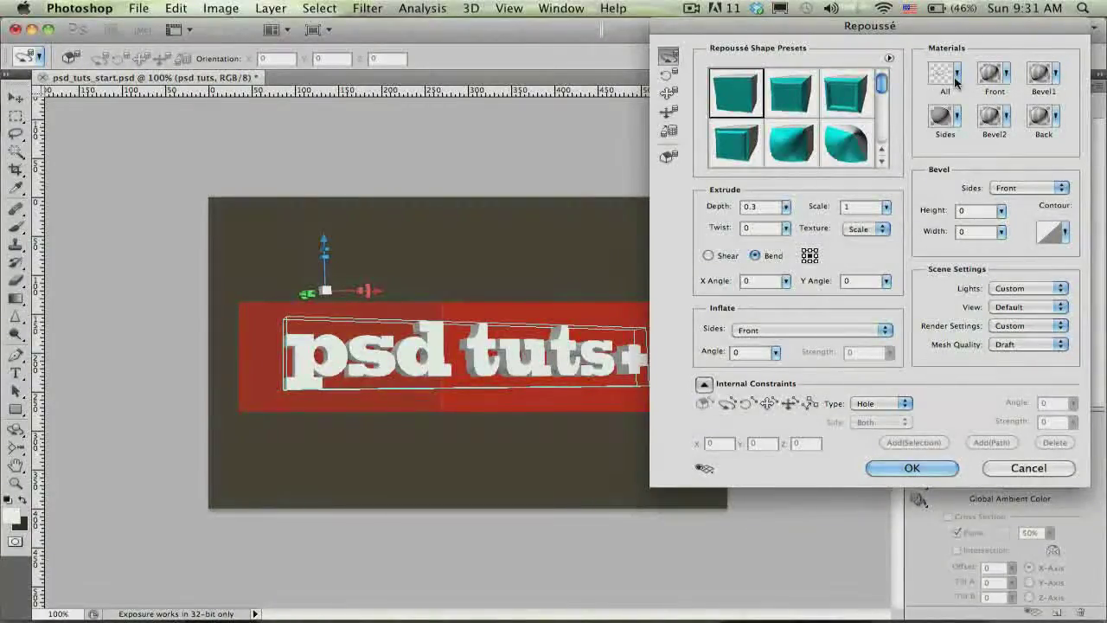
Apply the Stone Marble material to all surfaces, append the Plastic materials to the library, and accept the Repoussé settings
{"action": "left_click", "coordinate": [957, 76]}
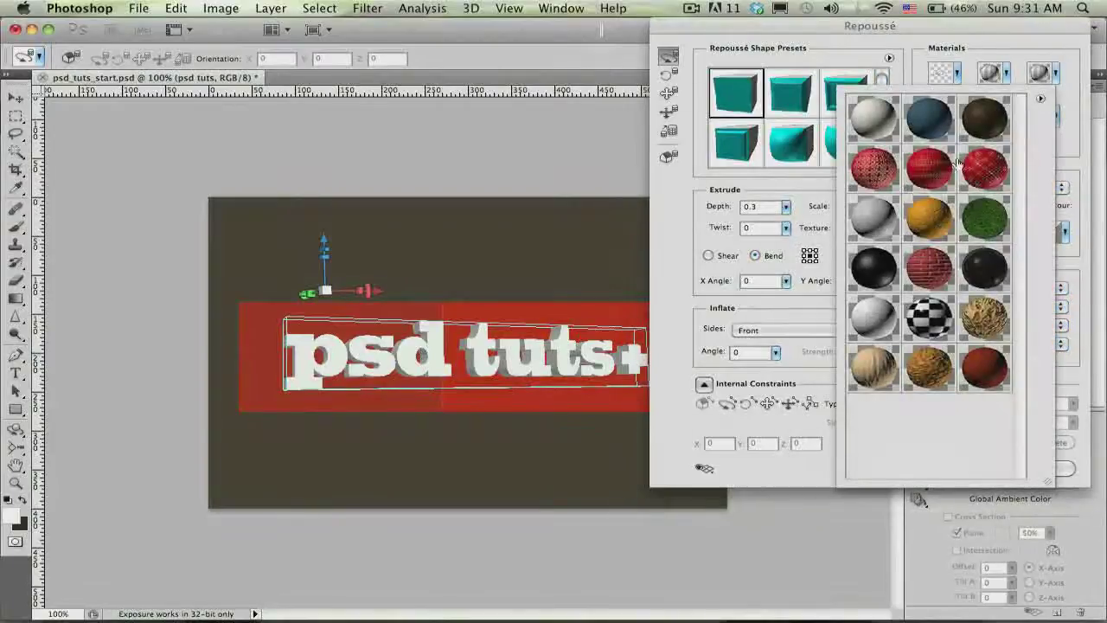
{"action": "left_click", "coordinate": [874, 333]}
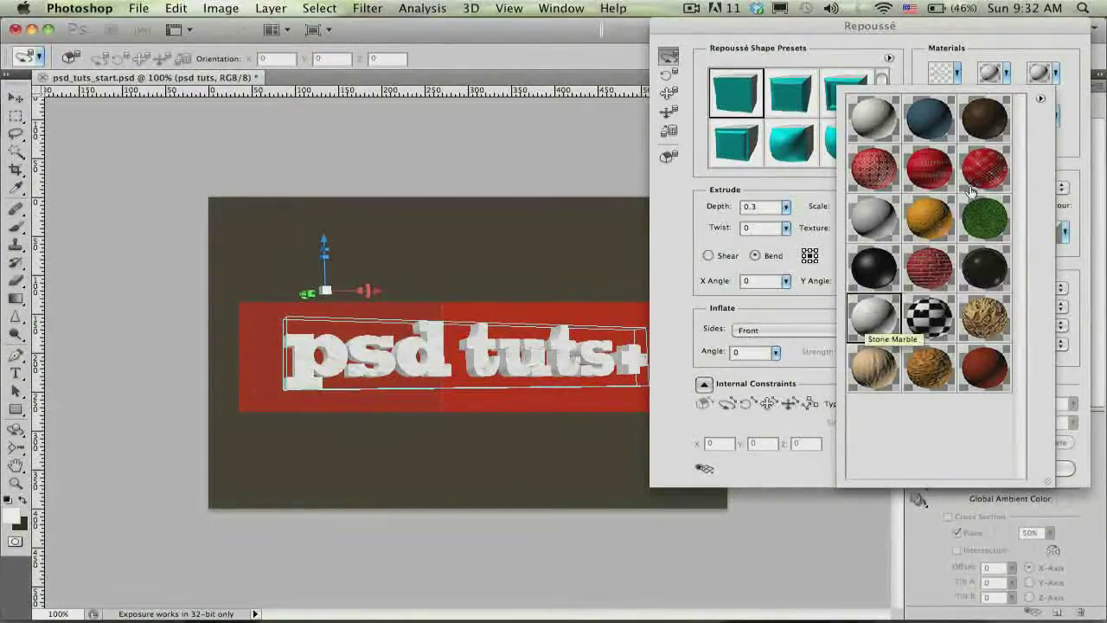
{"action": "left_click", "coordinate": [1041, 101]}
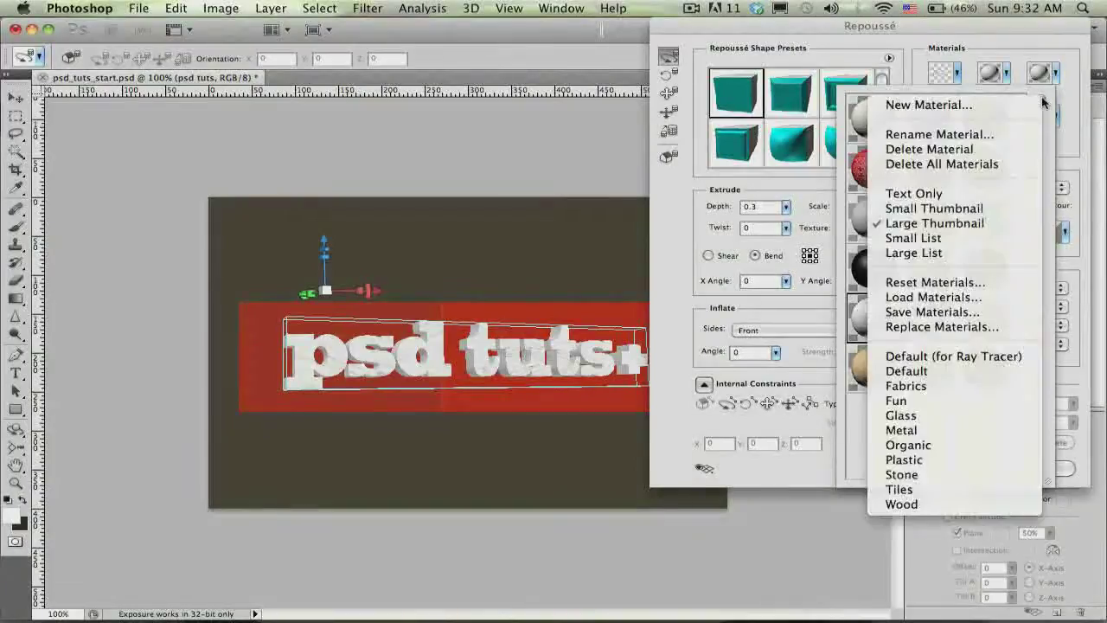
{"action": "left_click", "coordinate": [1041, 102]}
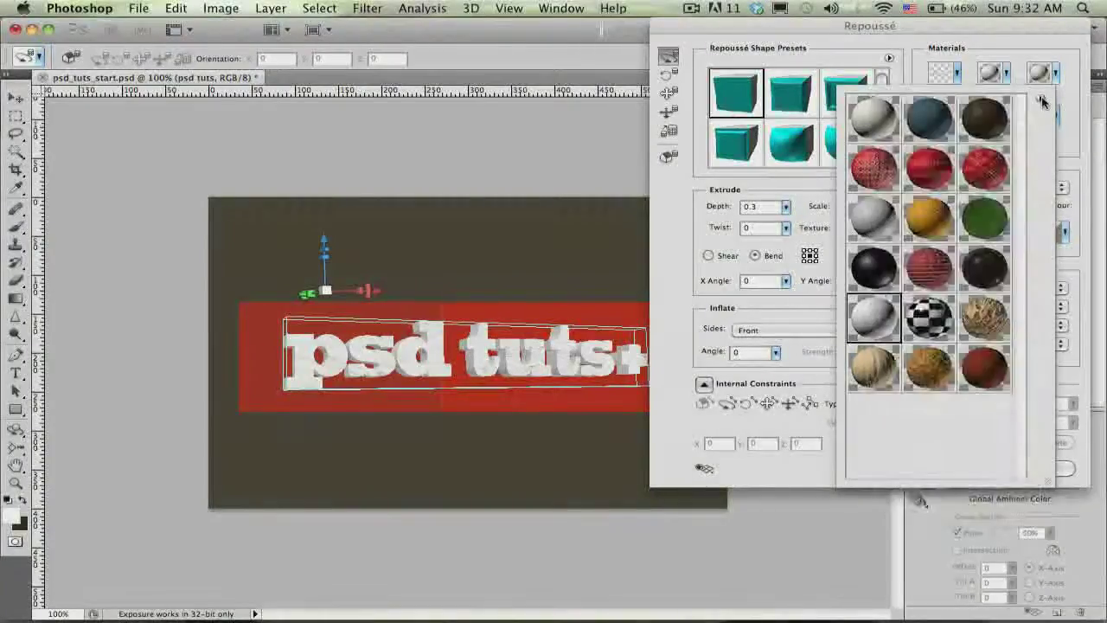
{"action": "left_click", "coordinate": [1042, 102]}
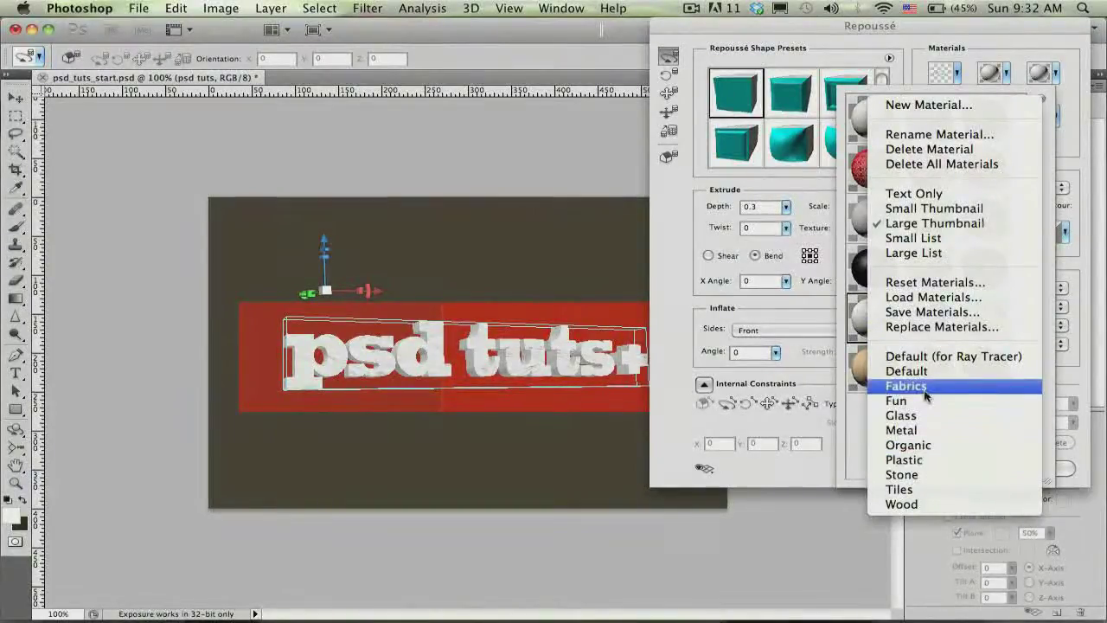
{"action": "left_click", "coordinate": [934, 462]}
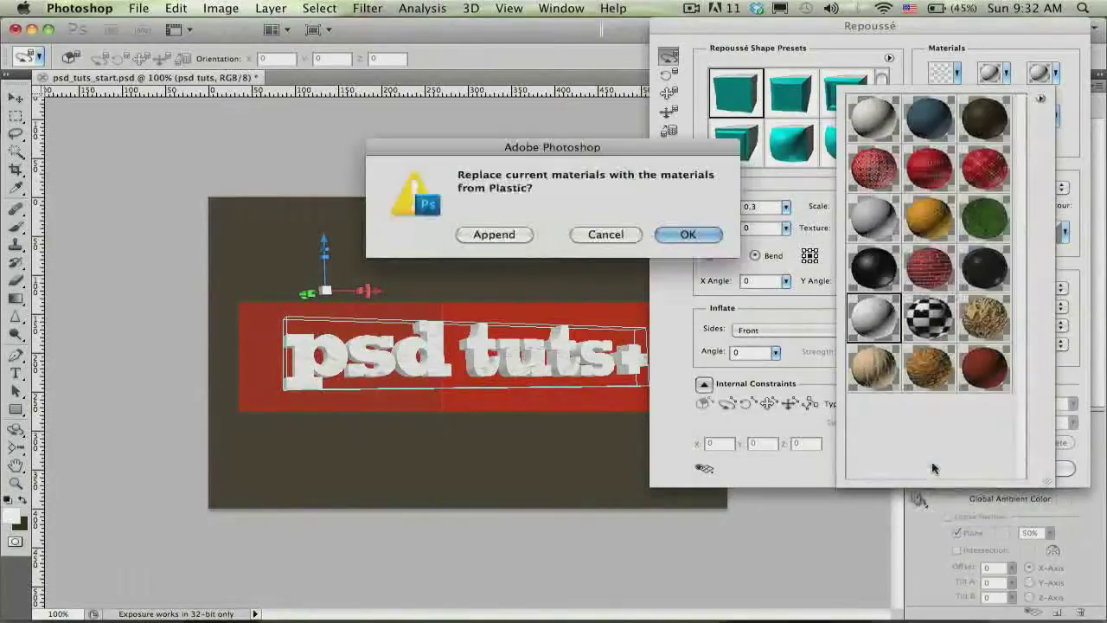
{"action": "left_click", "coordinate": [508, 237]}
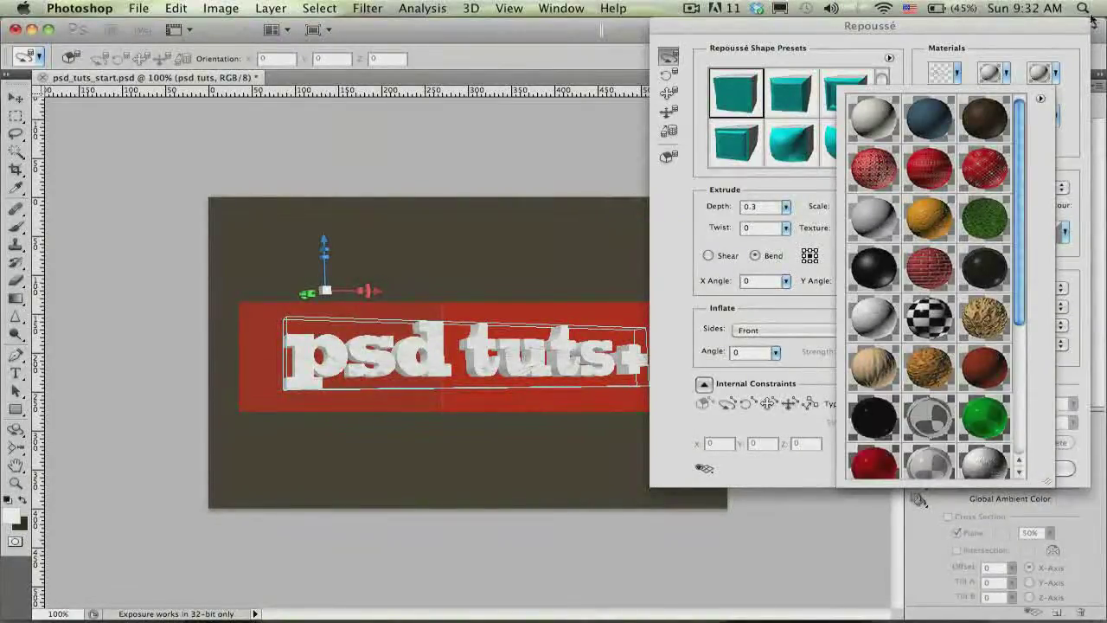
{"action": "left_click", "coordinate": [1013, 39]}
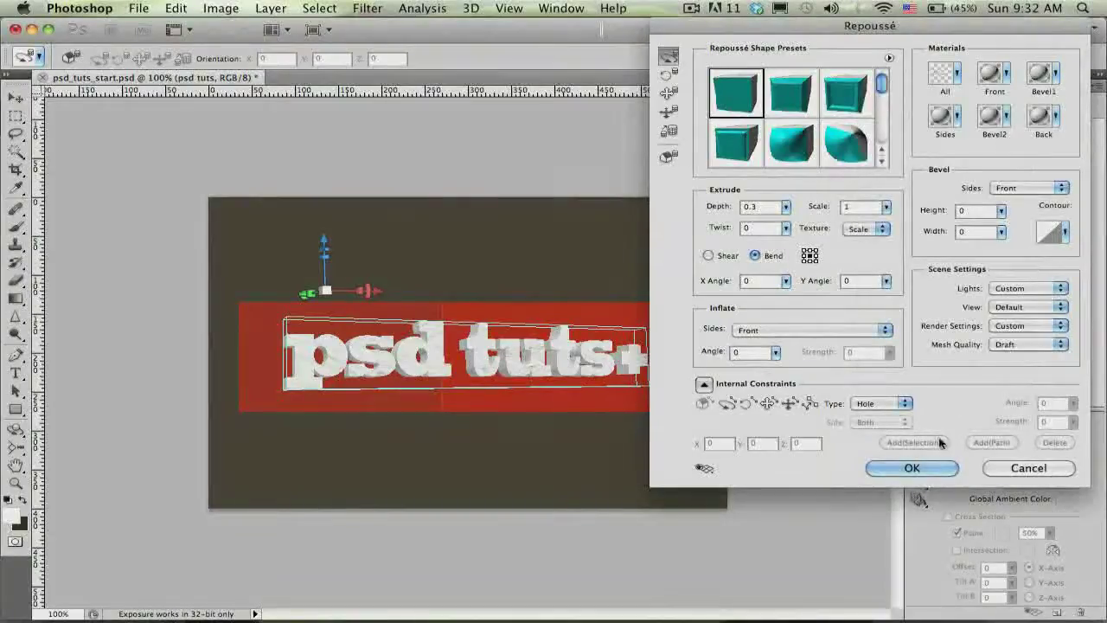
{"action": "left_click", "coordinate": [929, 472]}
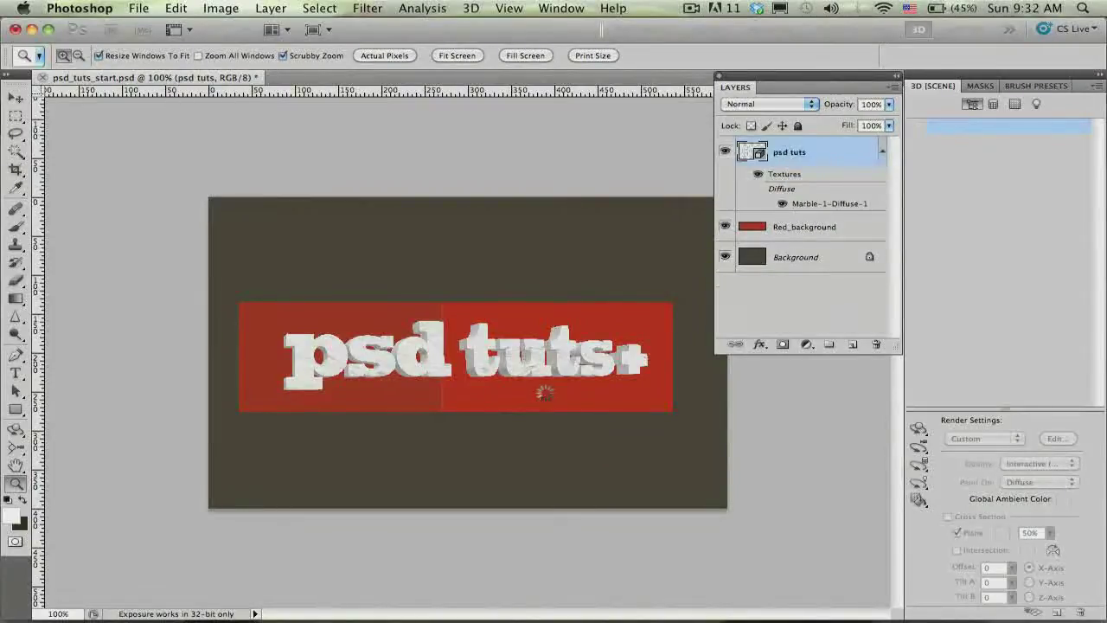
Open Photoshop's online 3D content page in the web browser
{"action": "left_click", "coordinate": [472, 9]}
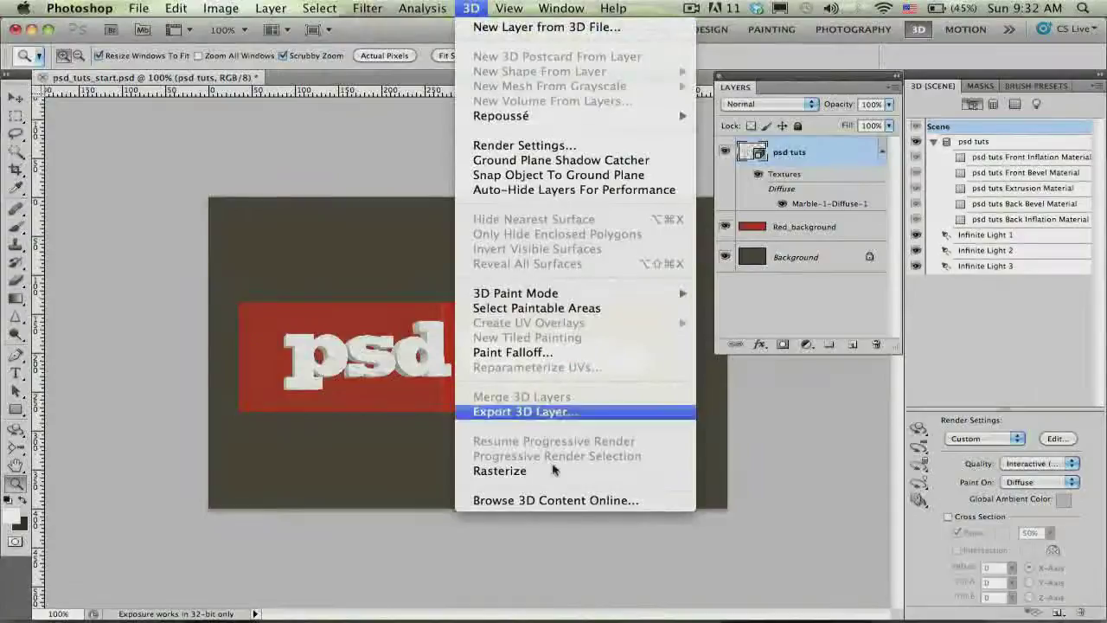
{"action": "left_click", "coordinate": [643, 506]}
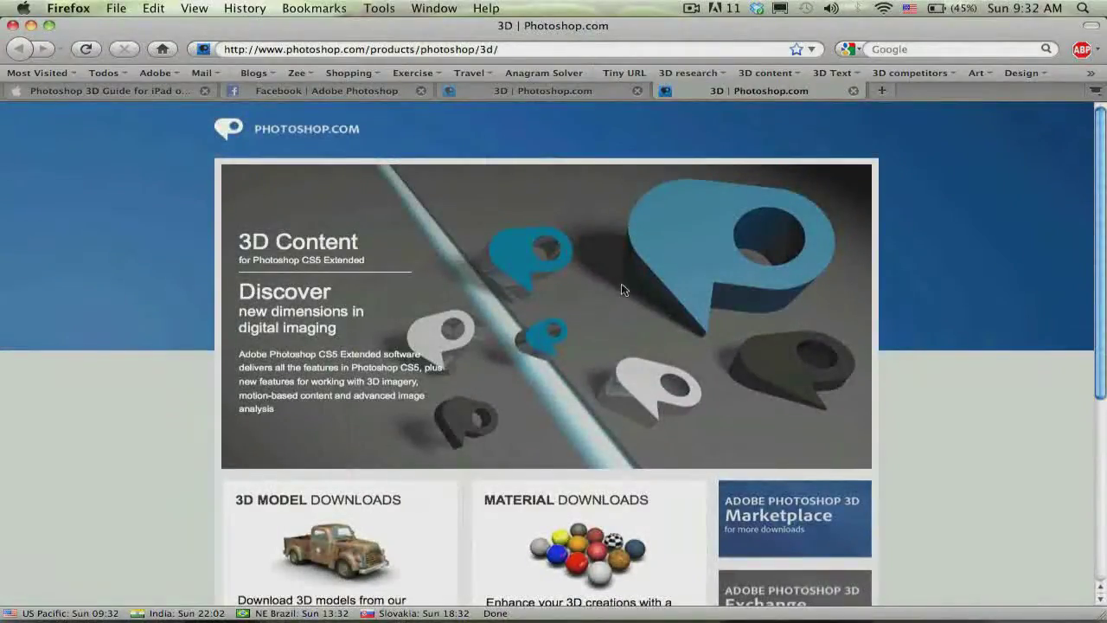
Look over the 3D model and material downloads on the web page and switch back to Photoshop
{"action": "scroll", "coordinate": [622, 283], "scroll_direction": "down", "scroll_amount": 4}
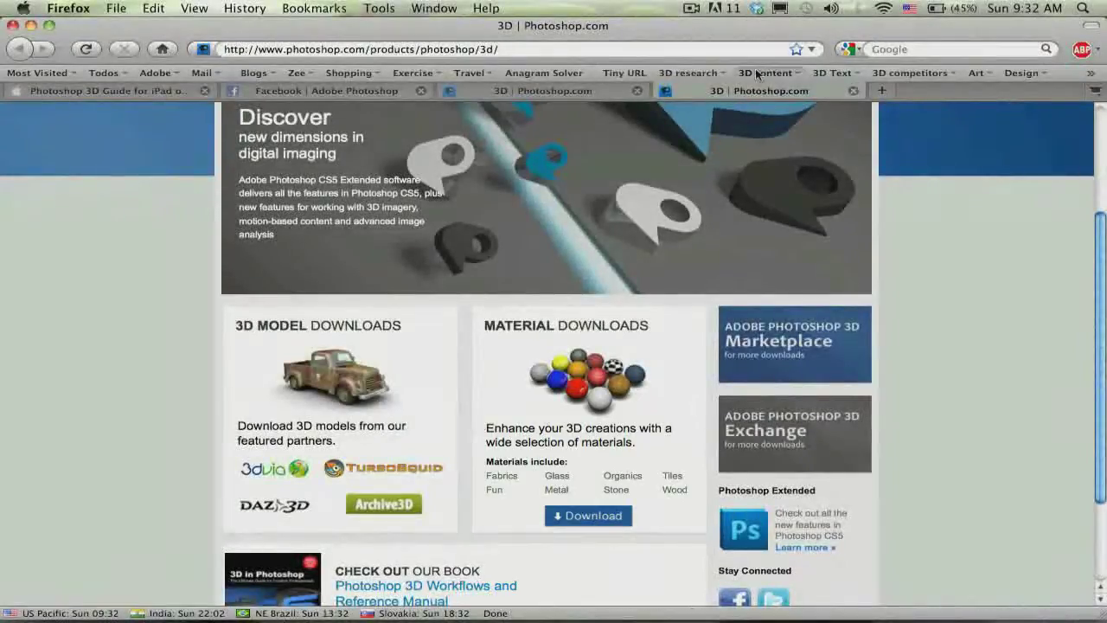
{"action": "key", "text": "super+Tab"}
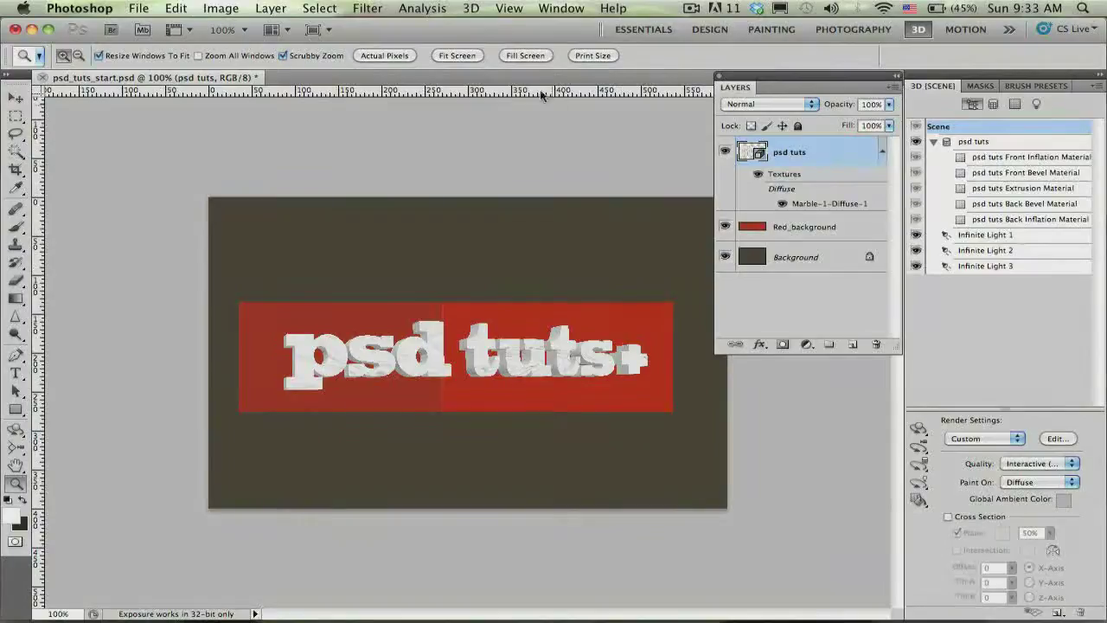
Filter the 3D scene by meshes and reopen the psd tuts mesh for editing in Repoussé
{"action": "left_click", "coordinate": [472, 9]}
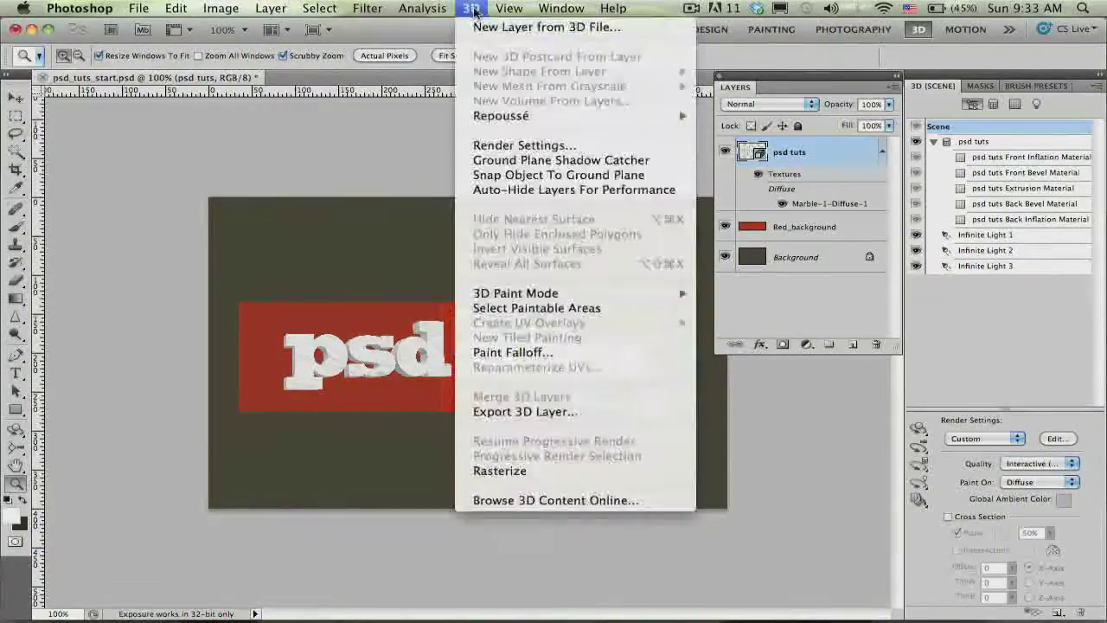
{"action": "mouse_move", "coordinate": [507, 116]}
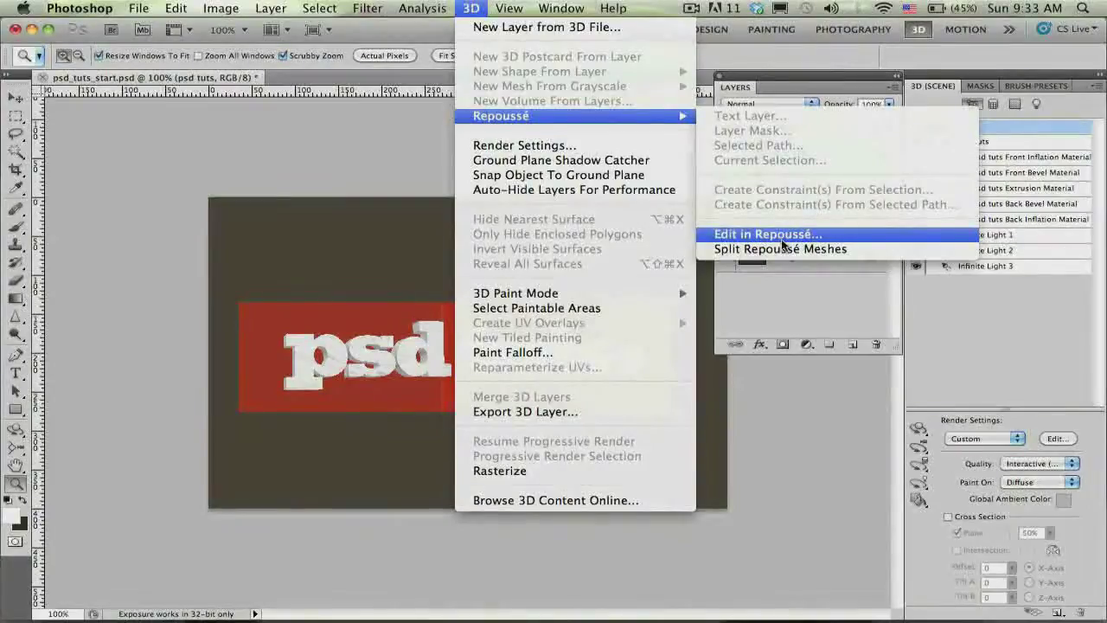
{"action": "left_click", "coordinate": [472, 9]}
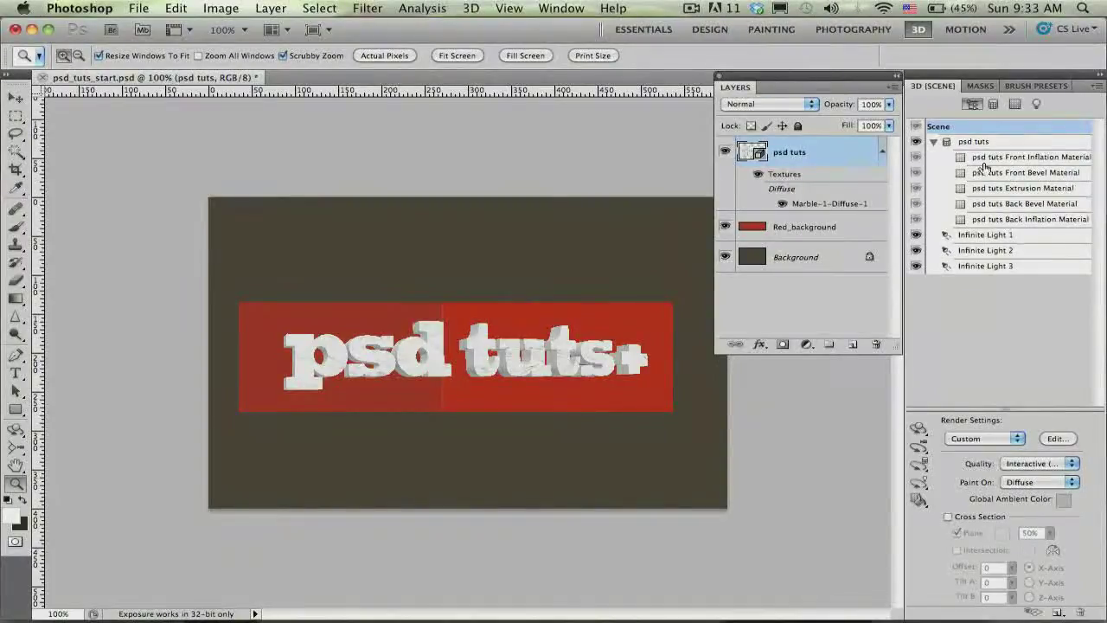
{"action": "left_click", "coordinate": [993, 104]}
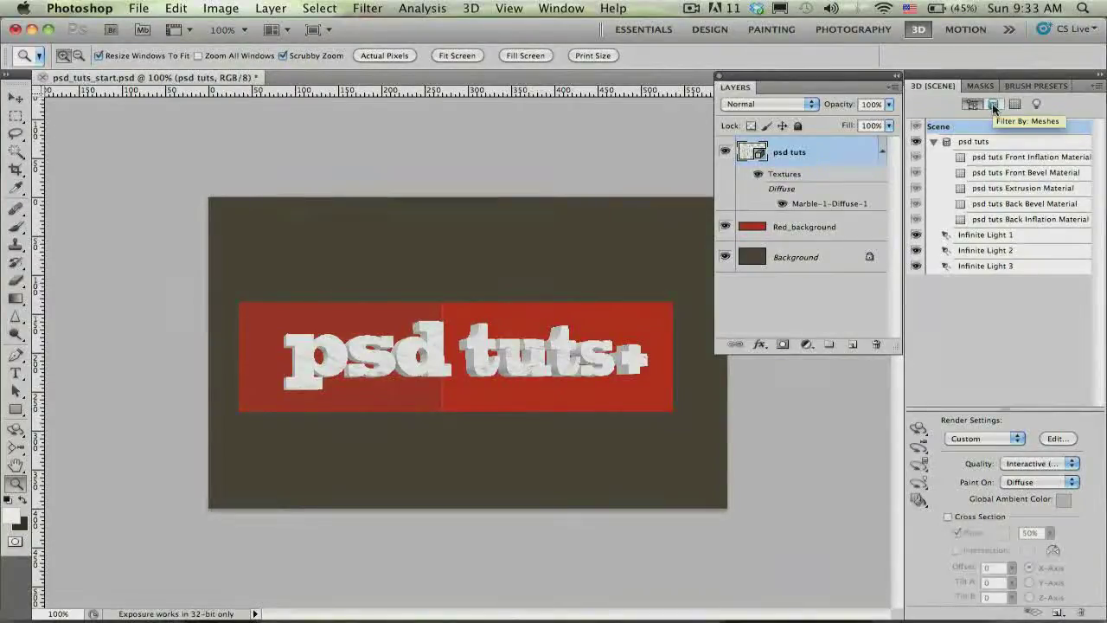
{"action": "left_click", "coordinate": [993, 104]}
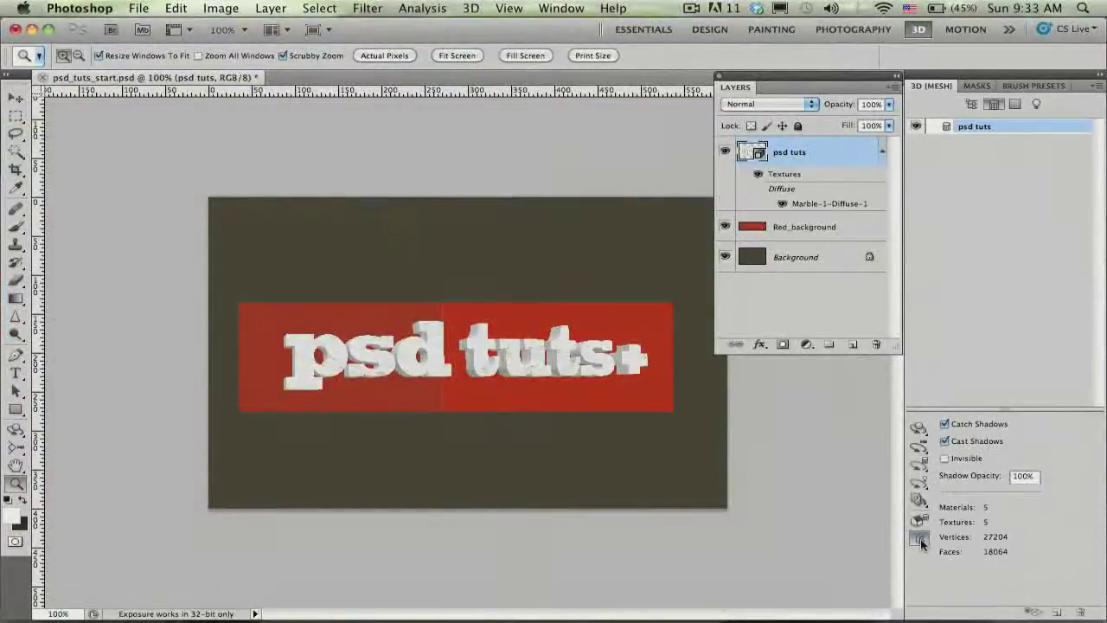
{"action": "left_click", "coordinate": [919, 463]}
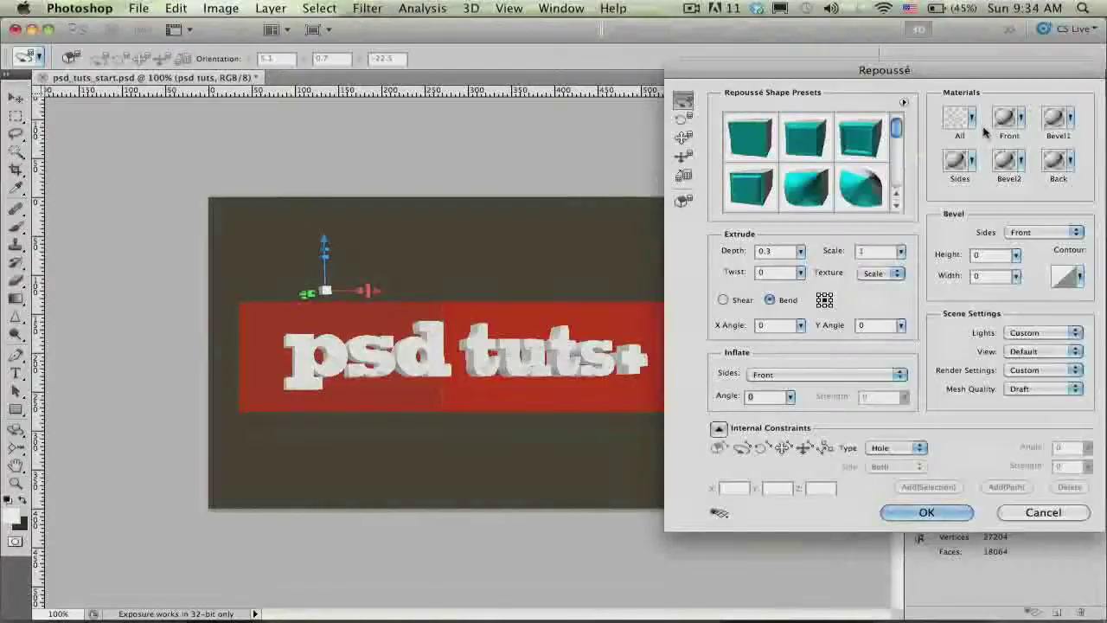
Apply the Plastic Glossy (White) material to all surfaces of the psd tuts mesh
{"action": "left_click", "coordinate": [972, 120]}
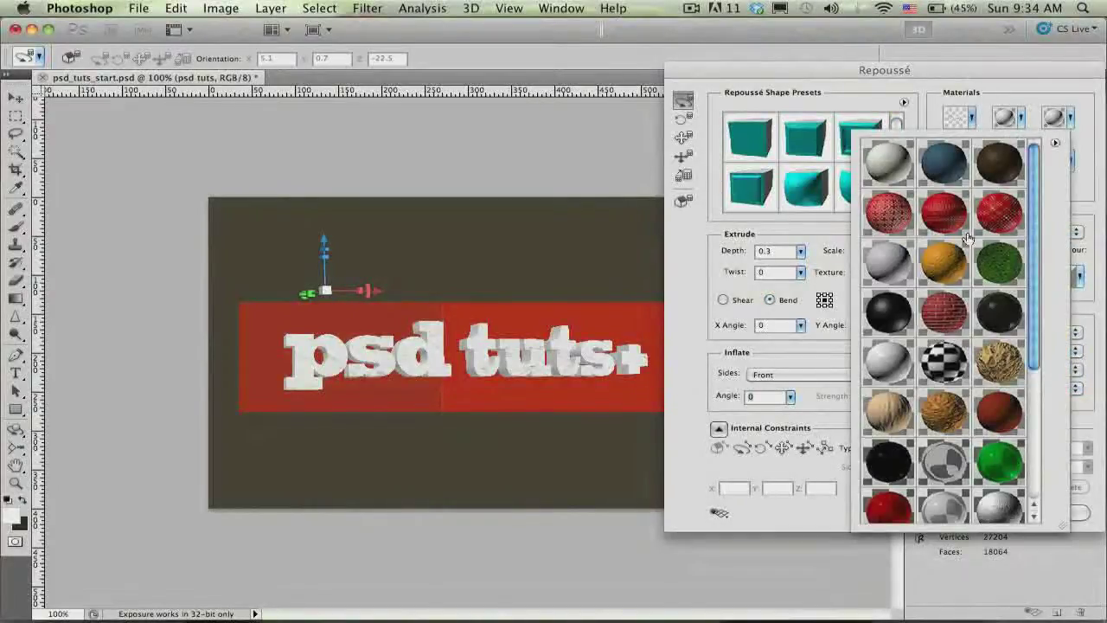
{"action": "scroll", "coordinate": [960, 303], "scroll_direction": "down", "scroll_amount": 5}
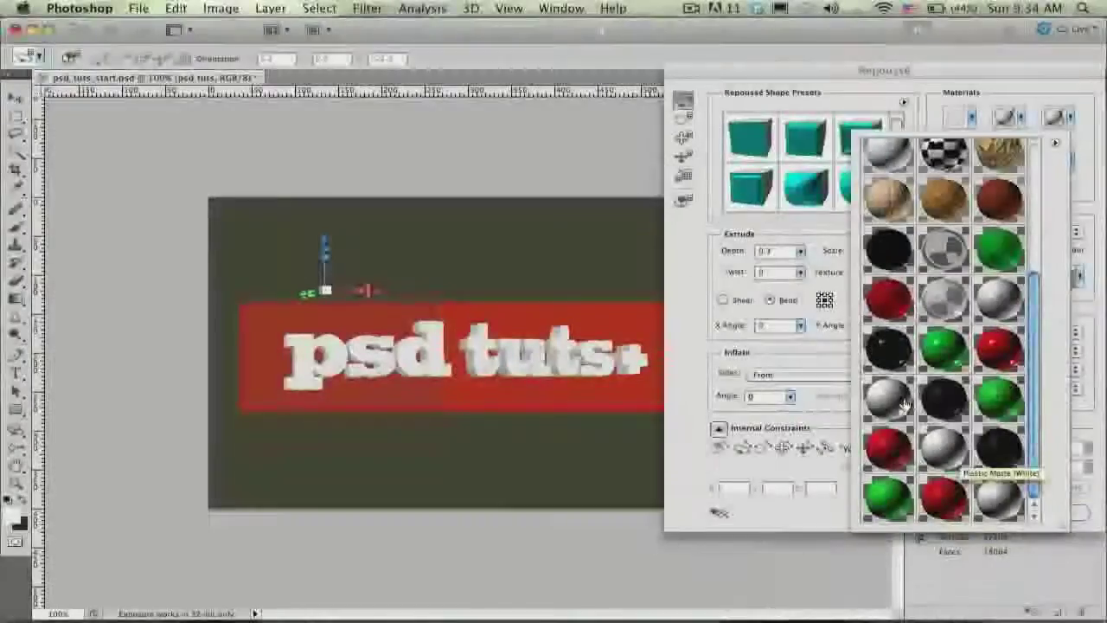
{"action": "left_click", "coordinate": [891, 398]}
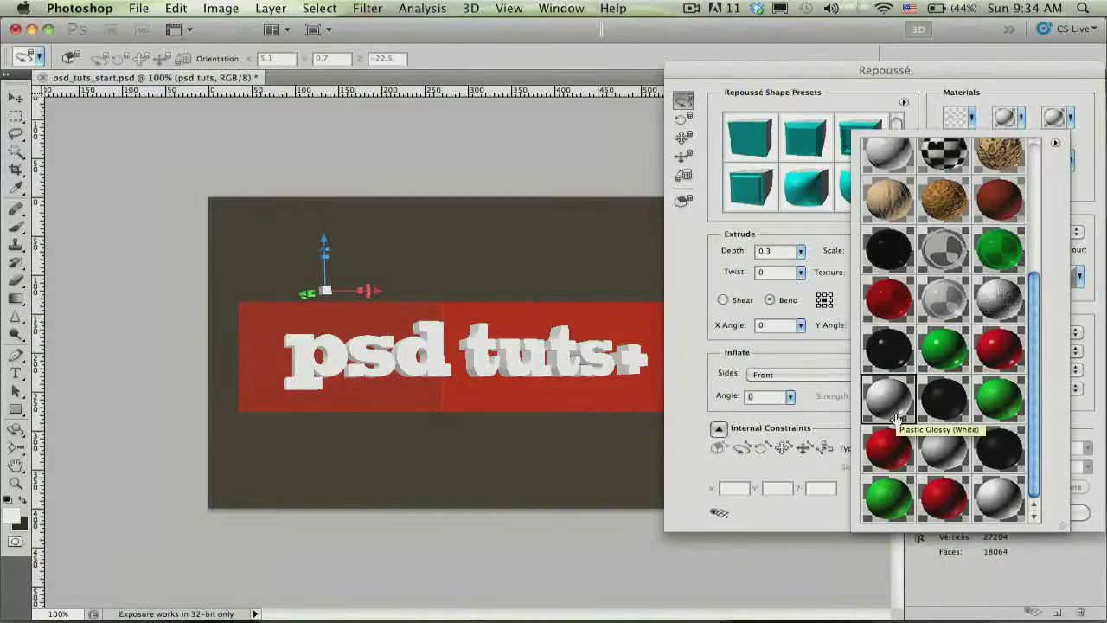
{"action": "left_click", "coordinate": [991, 107]}
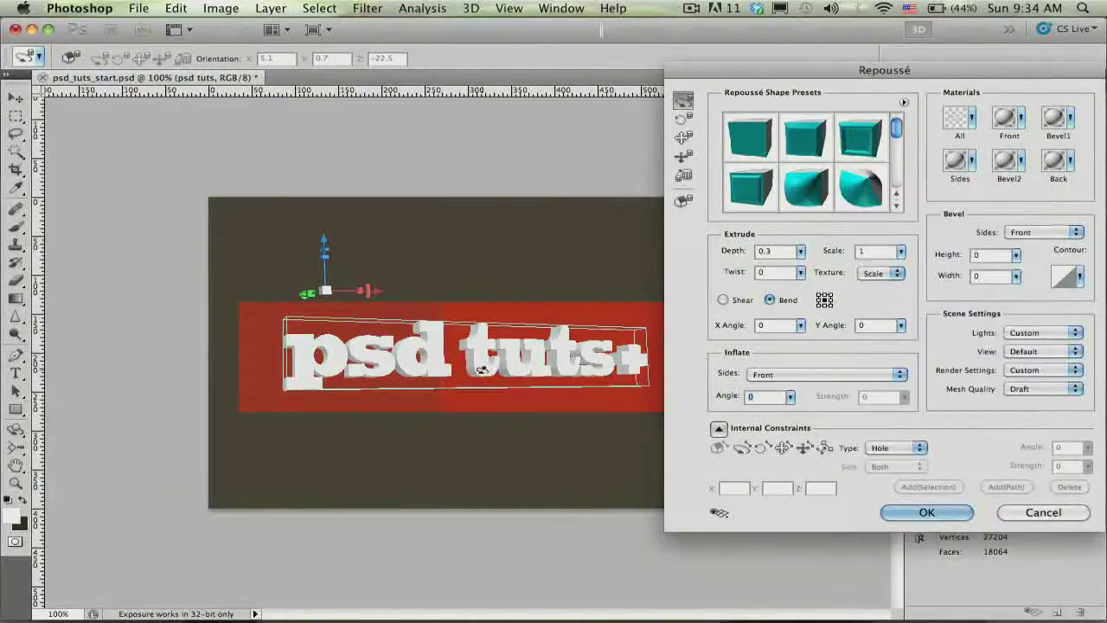
Rotate the text mesh to face more toward the front and accept the Repoussé settings
{"action": "left_click_drag", "start_coordinate": [488, 414], "coordinate": [483, 355]}
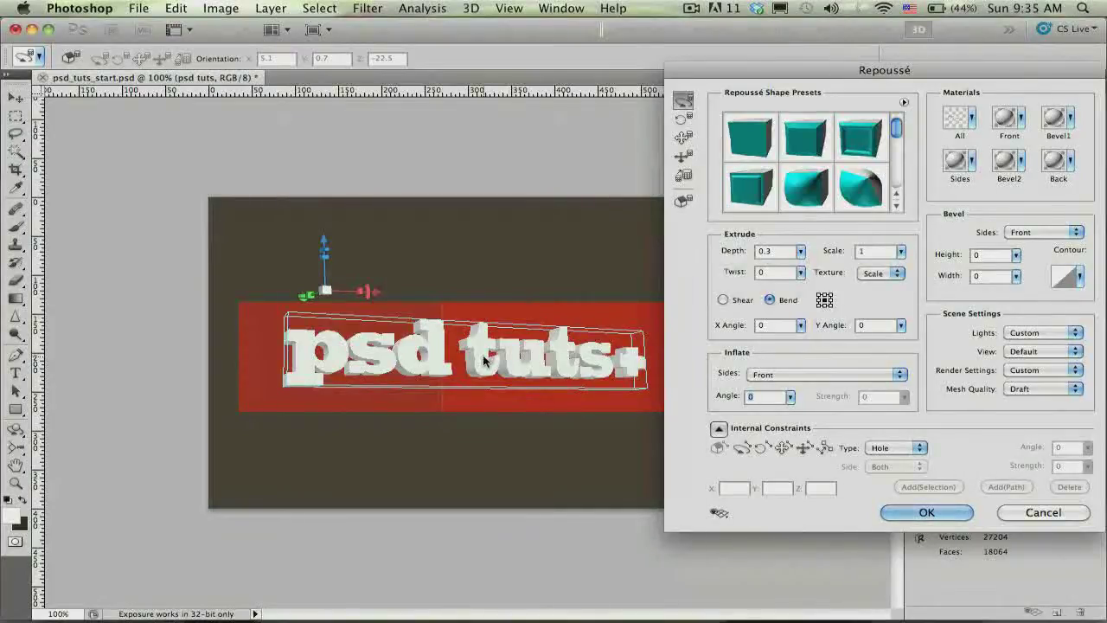
{"action": "left_click_drag", "start_coordinate": [483, 360], "coordinate": [484, 361]}
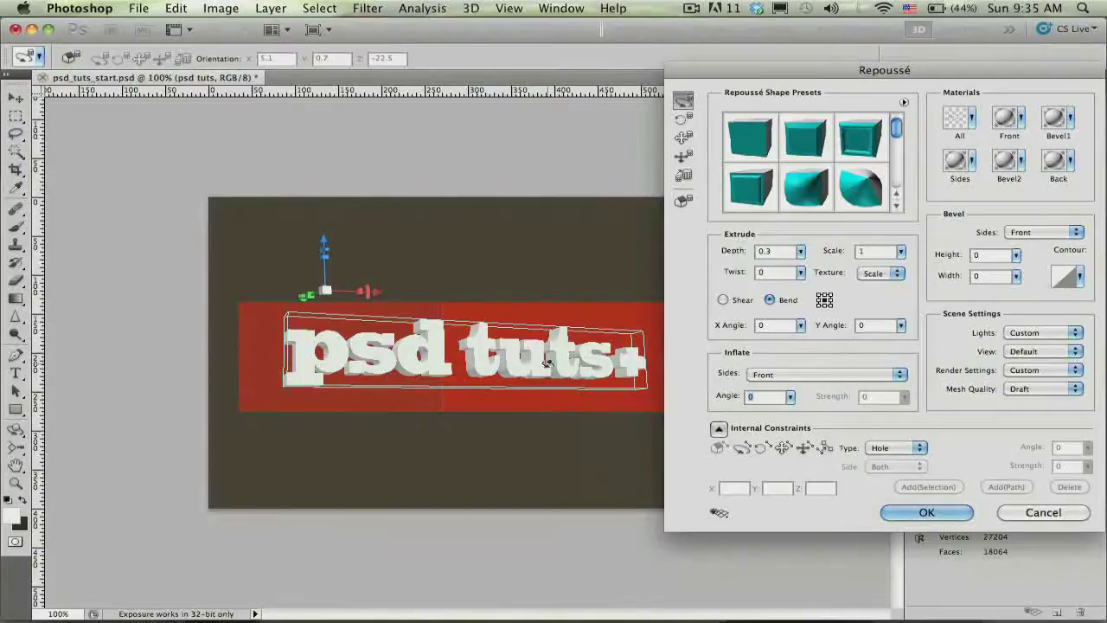
{"action": "left_click_drag", "start_coordinate": [548, 363], "coordinate": [482, 366]}
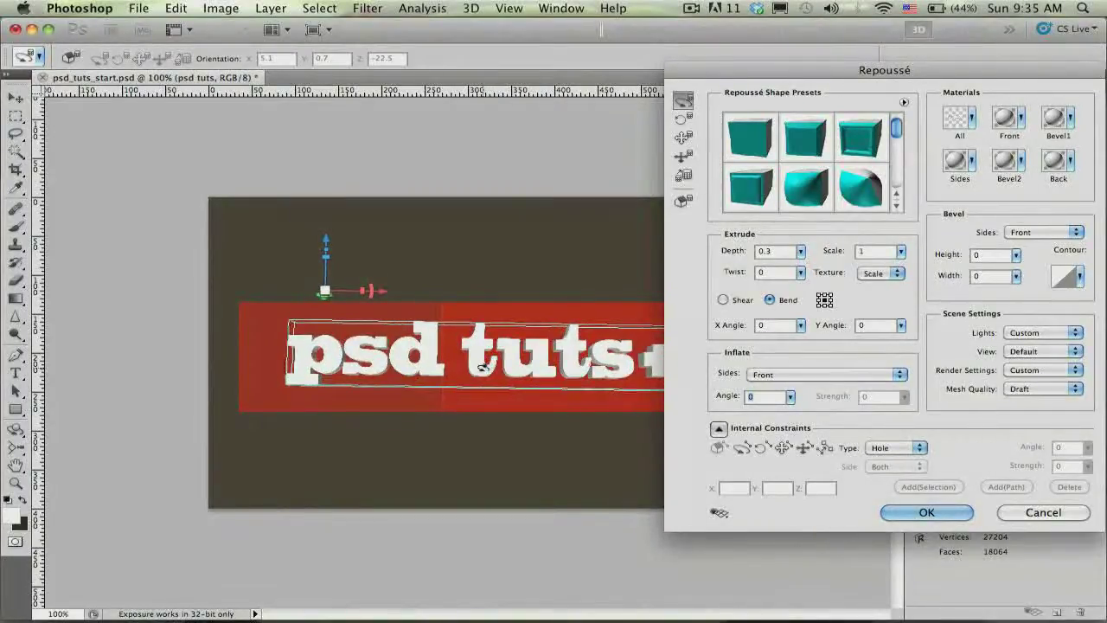
{"action": "left_click", "coordinate": [928, 513]}
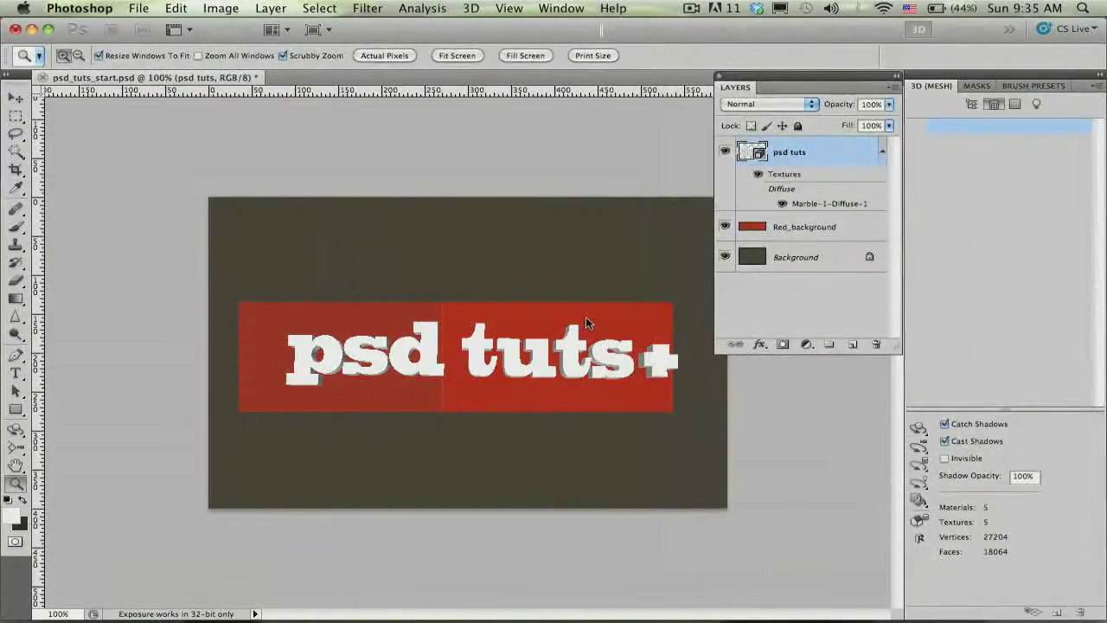
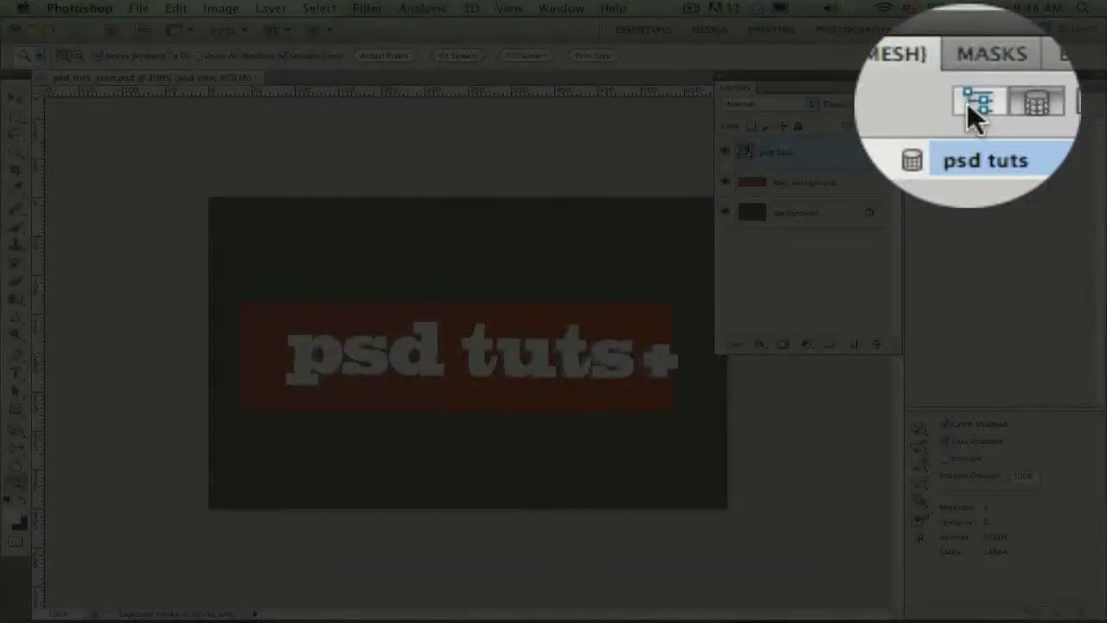
Examine the properties of the whole scene, the psd tuts mesh, its five surface materials and the infinite lights
{"action": "left_click", "coordinate": [969, 105]}
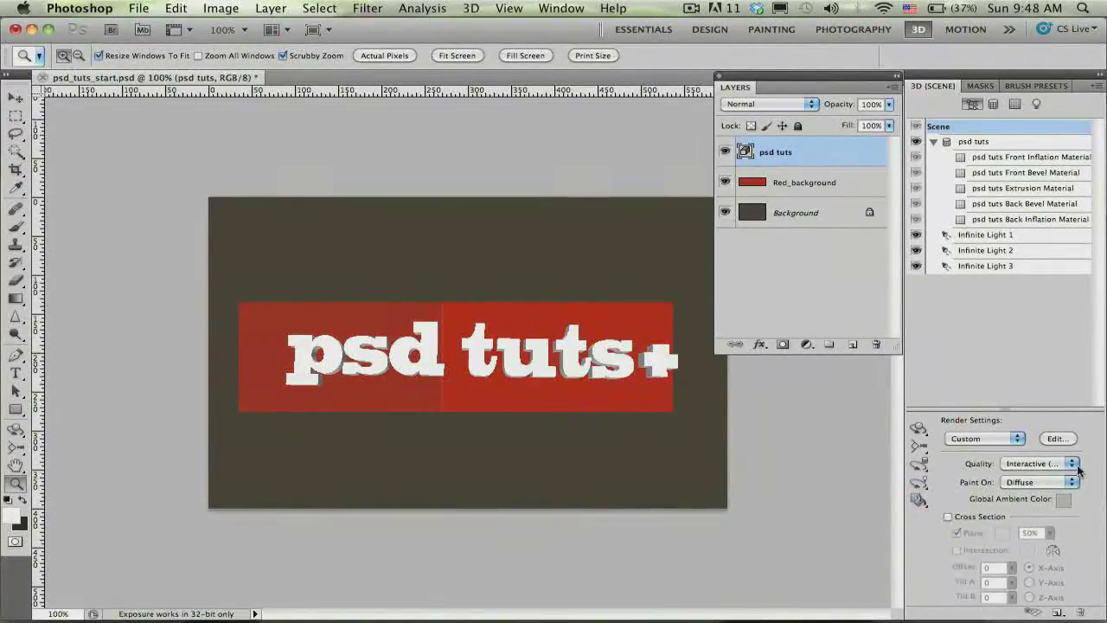
{"action": "left_click", "coordinate": [1051, 142]}
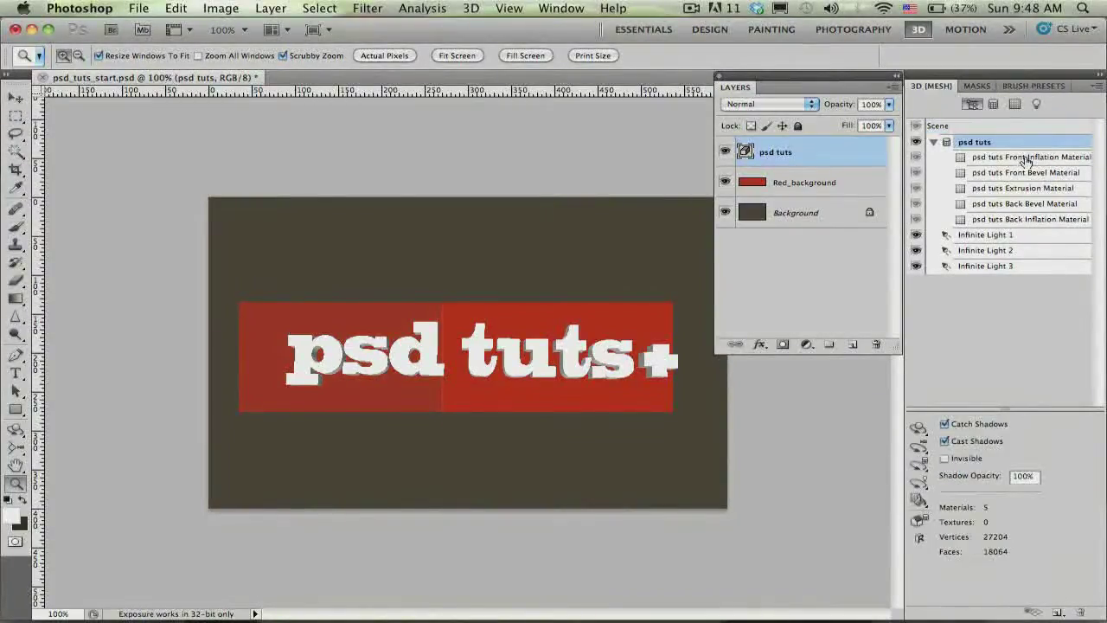
{"action": "left_click", "coordinate": [1028, 158]}
{"action": "left_click", "coordinate": [1026, 173]}
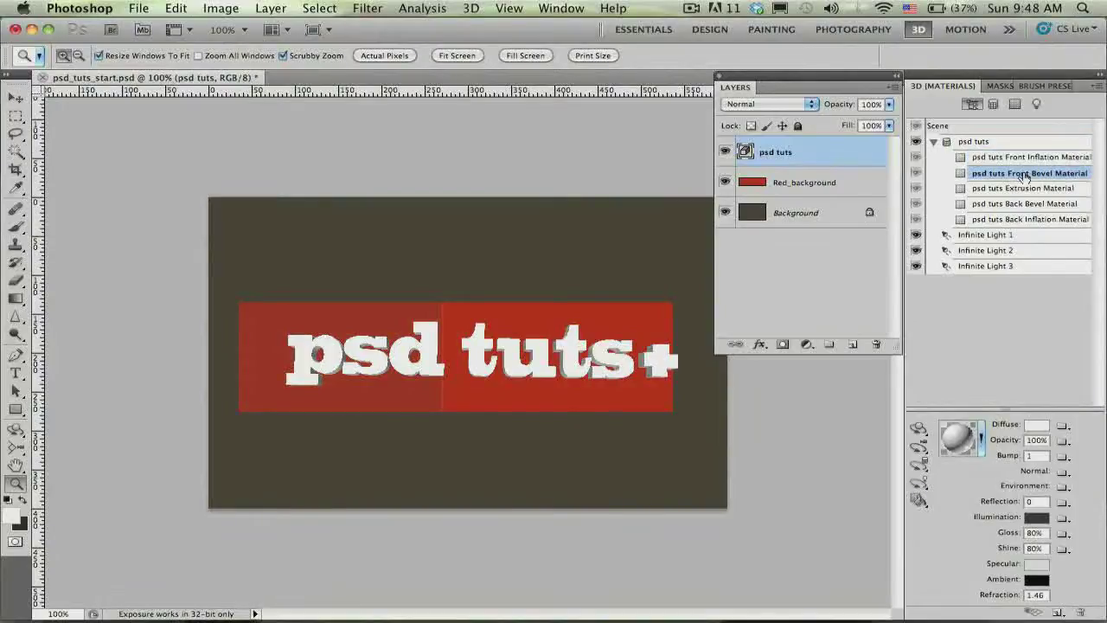
{"action": "left_click", "coordinate": [1024, 188]}
{"action": "left_click", "coordinate": [1036, 206]}
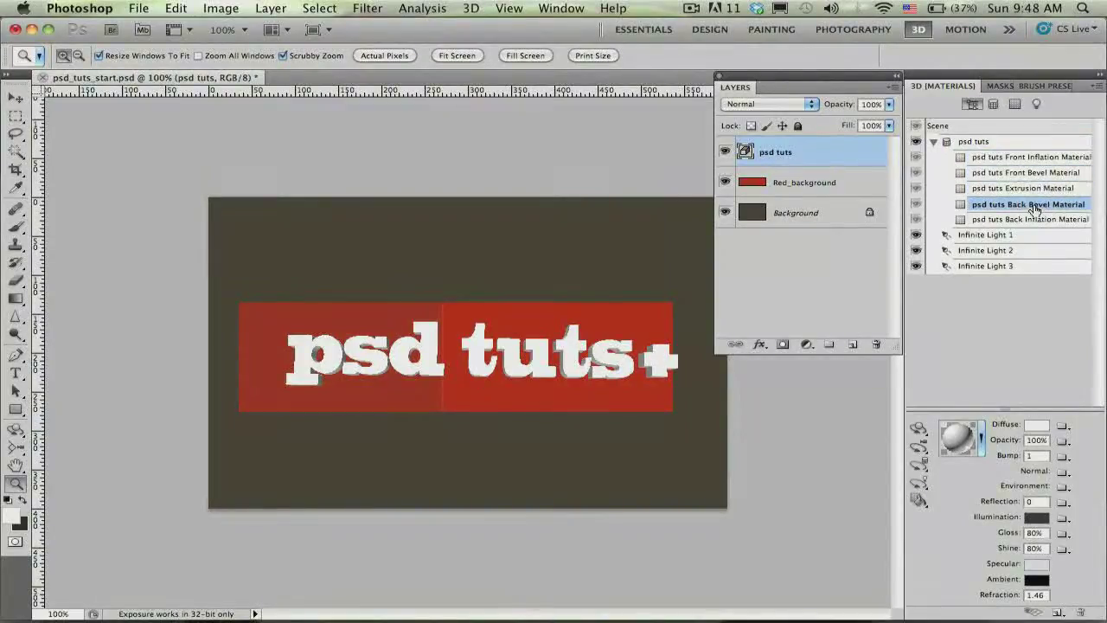
{"action": "left_click", "coordinate": [1044, 221]}
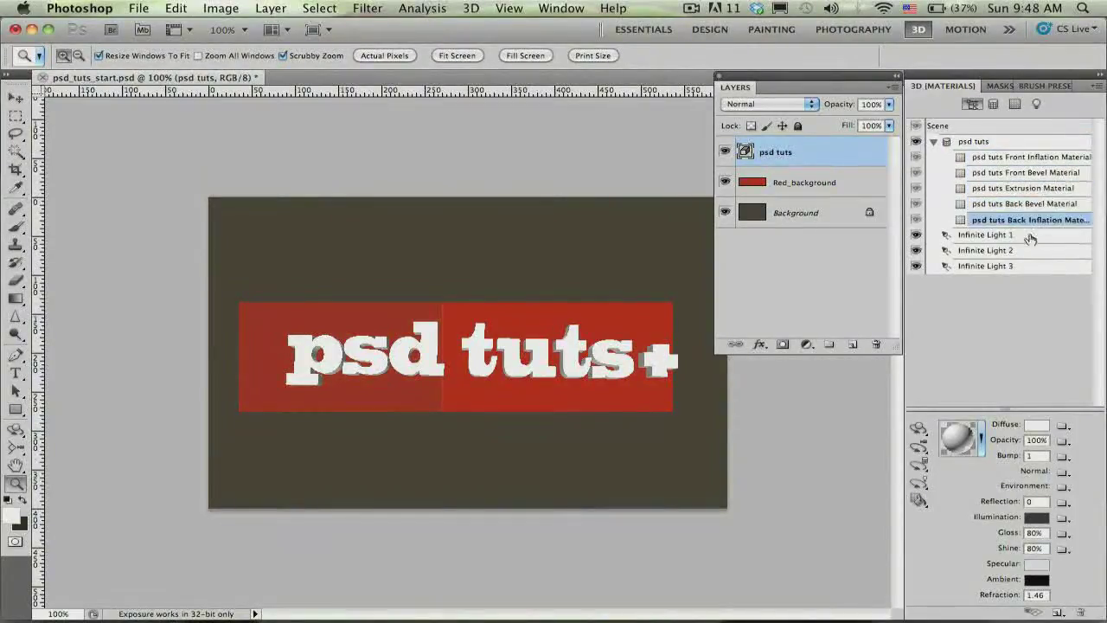
{"action": "left_click", "coordinate": [1025, 235]}
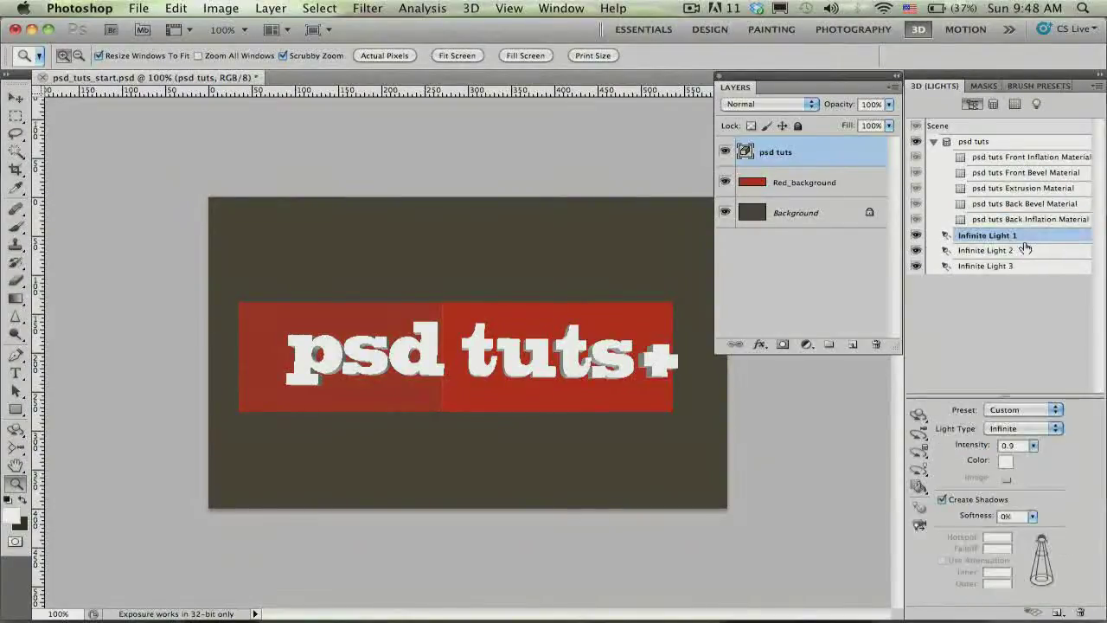
{"action": "left_click", "coordinate": [1015, 250]}
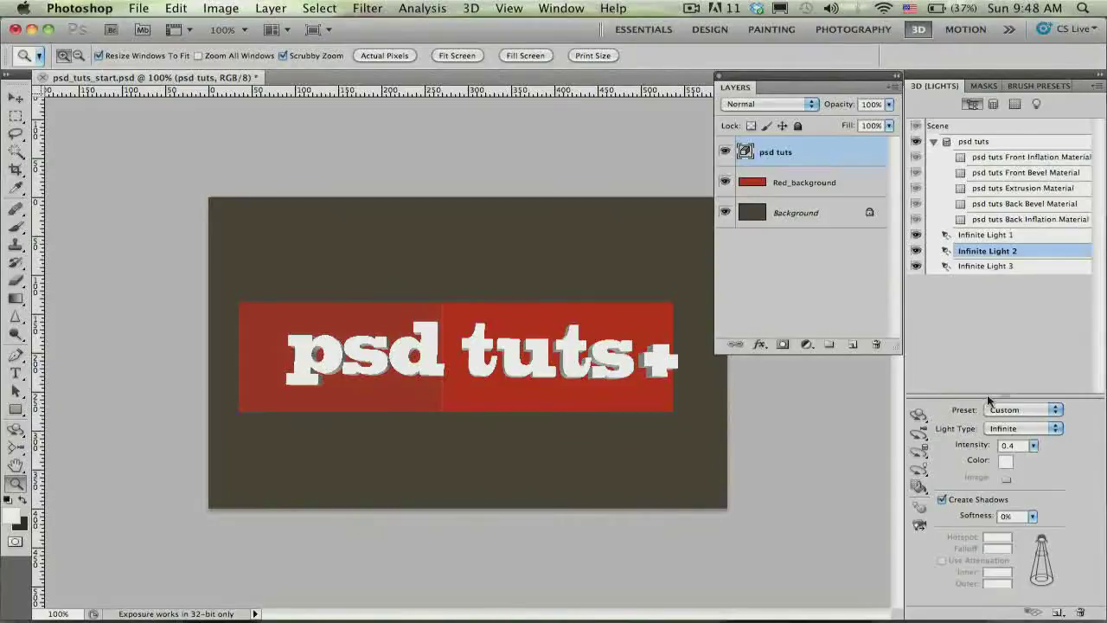
{"action": "left_click", "coordinate": [1025, 221]}
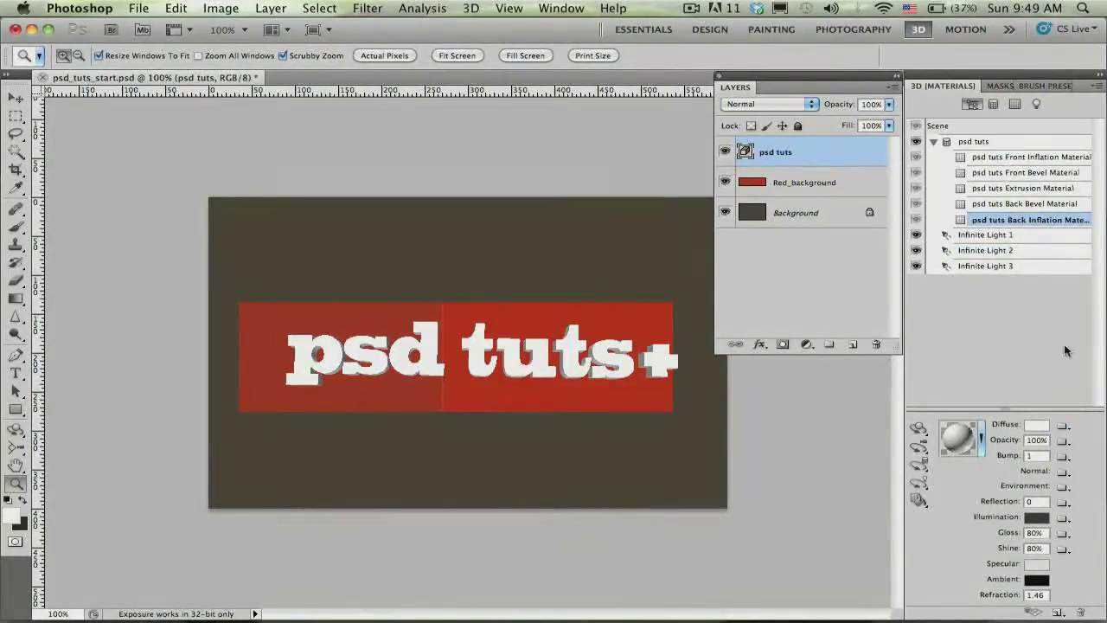
{"action": "left_click", "coordinate": [976, 143]}
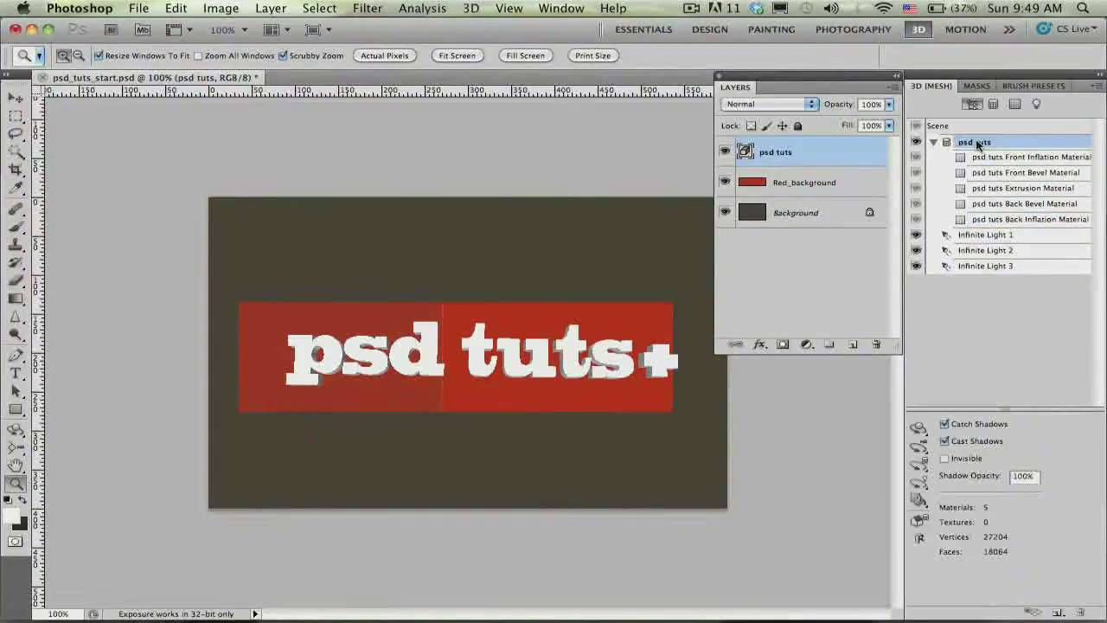
{"action": "left_click", "coordinate": [976, 127]}
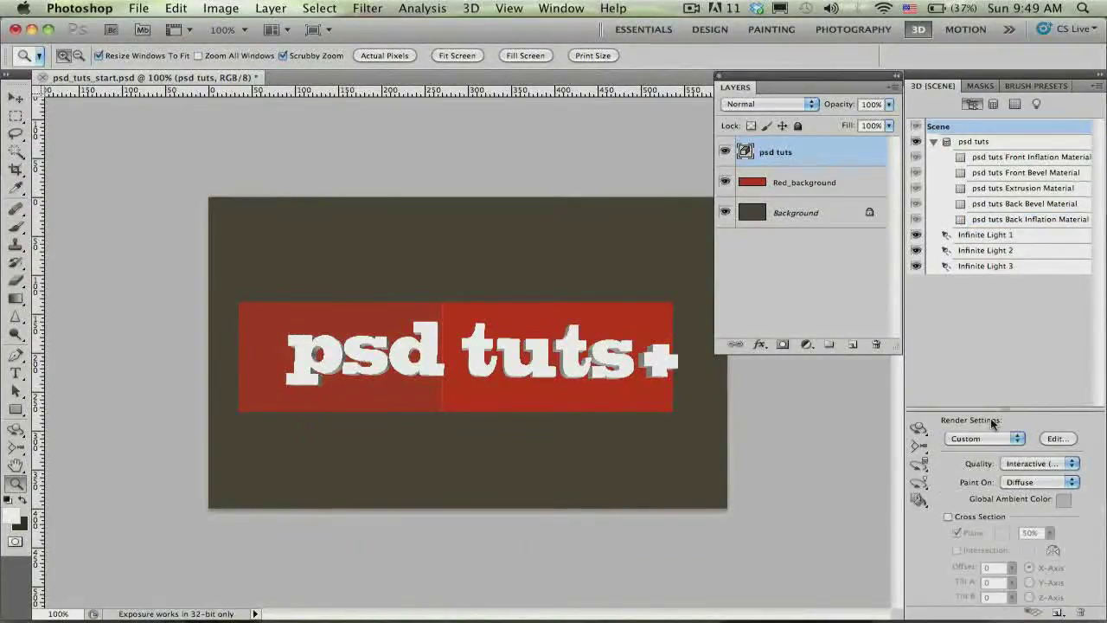
Activate the 3D Object Rotate Tool and shift the 3D axis widget slightly over the canvas
{"action": "left_click", "coordinate": [919, 429]}
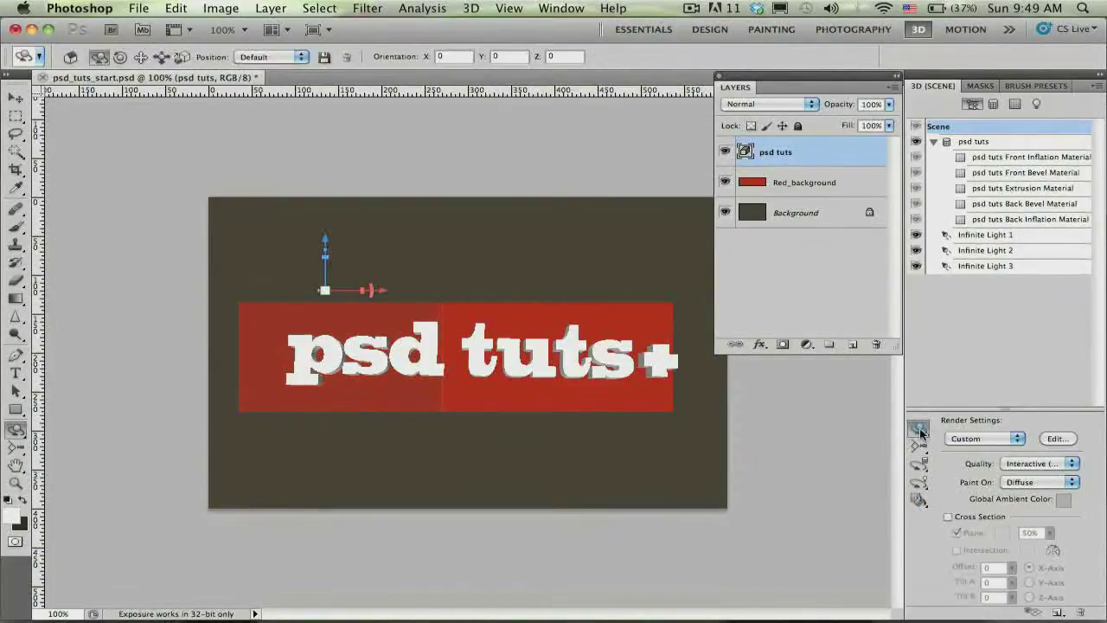
{"action": "left_click", "coordinate": [920, 430]}
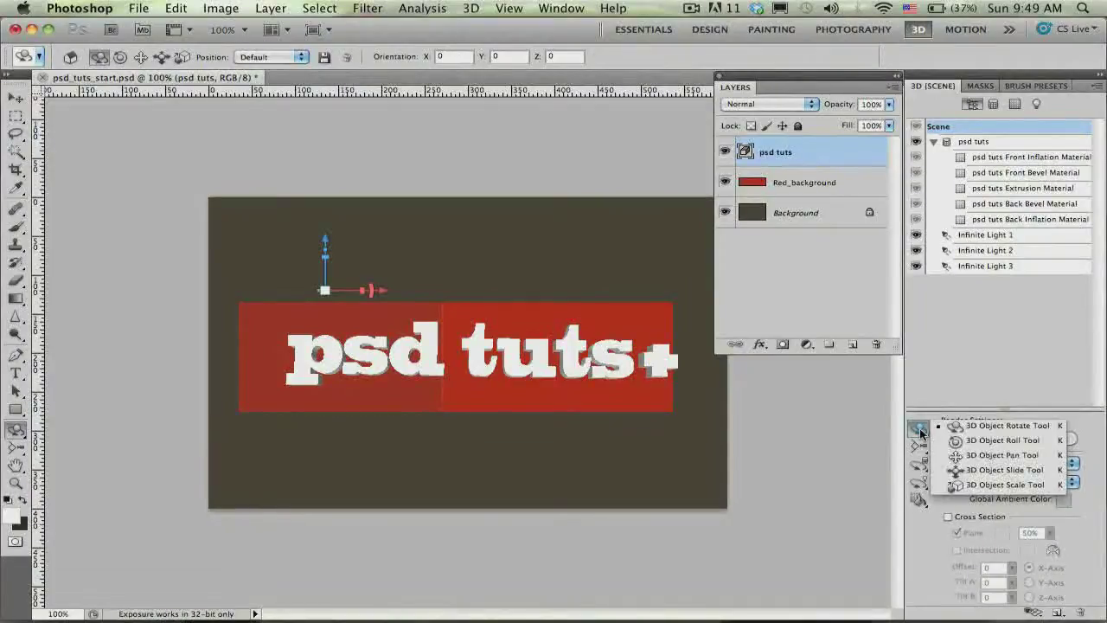
{"action": "left_click", "coordinate": [920, 433]}
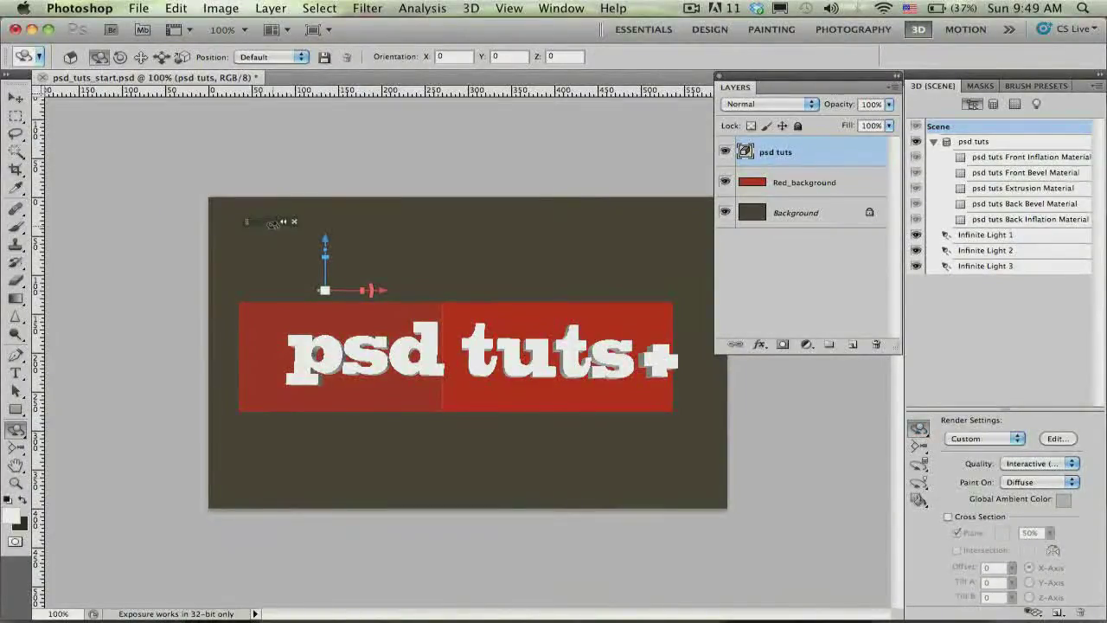
{"action": "left_click_drag", "start_coordinate": [257, 211], "coordinate": [283, 230]}
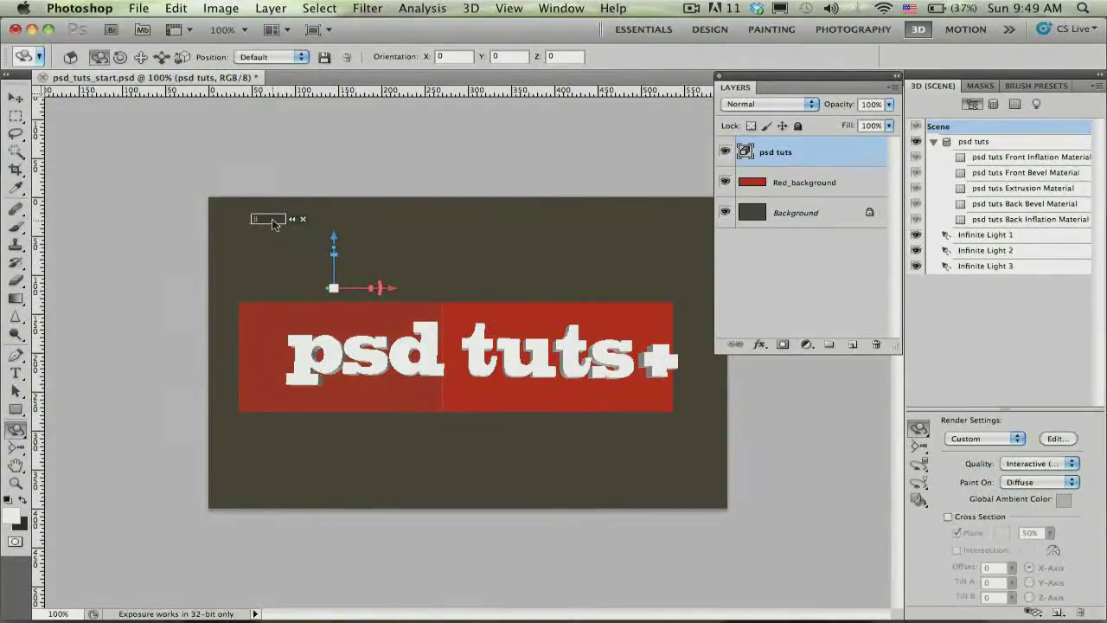
Review the 3D object and camera tools, and rotate the text object to about X -2.7, Y -2.5, Z -6.6
{"action": "left_click", "coordinate": [17, 431]}
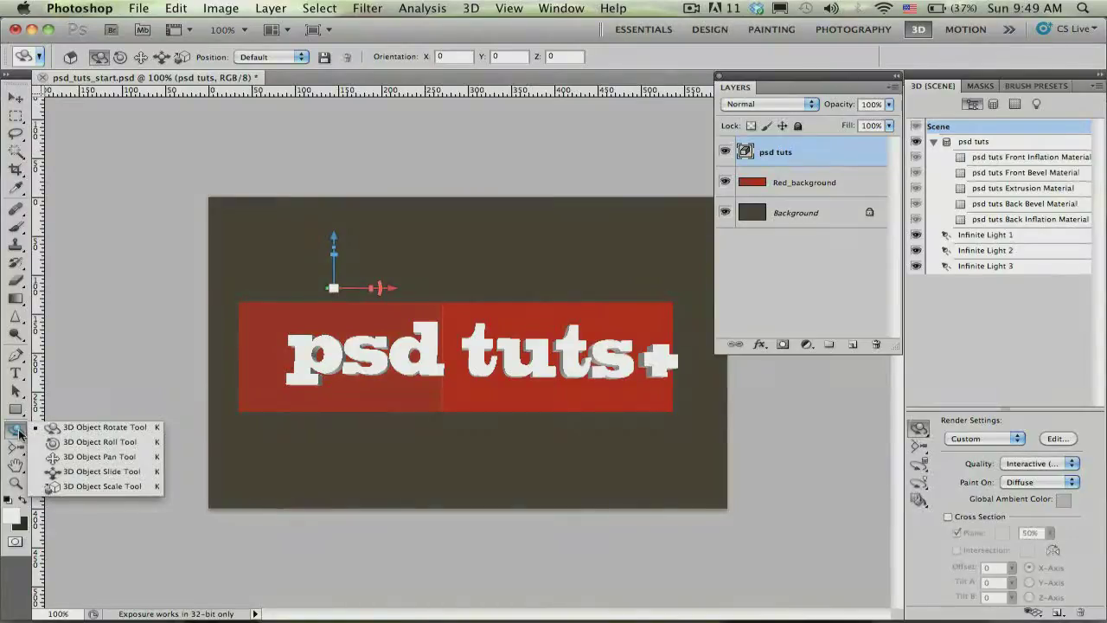
{"action": "left_click", "coordinate": [17, 447]}
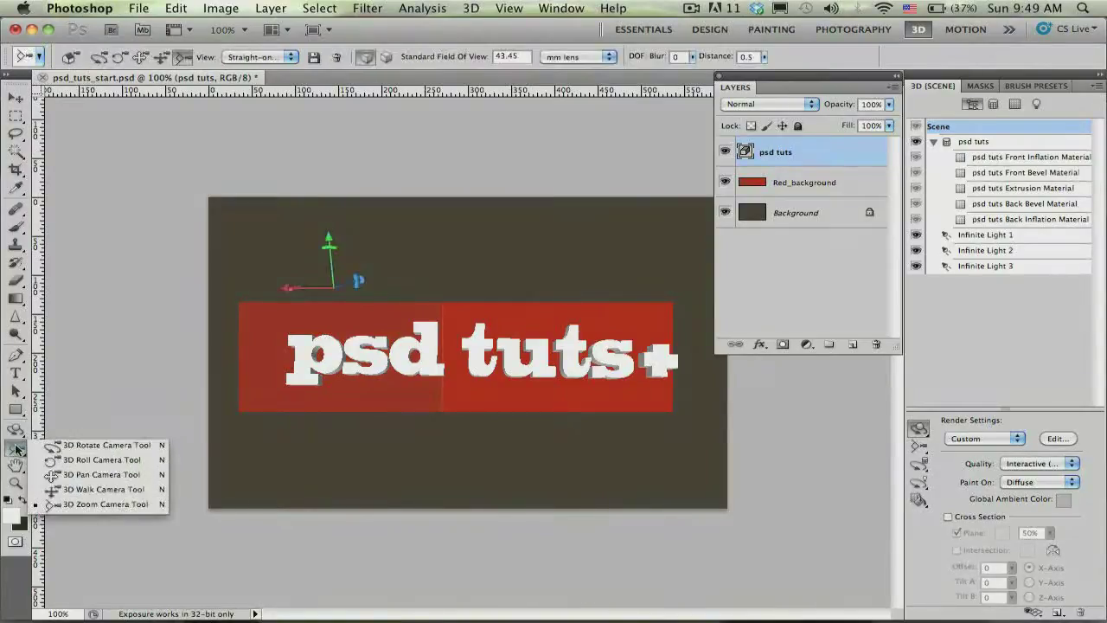
{"action": "left_click", "coordinate": [17, 431]}
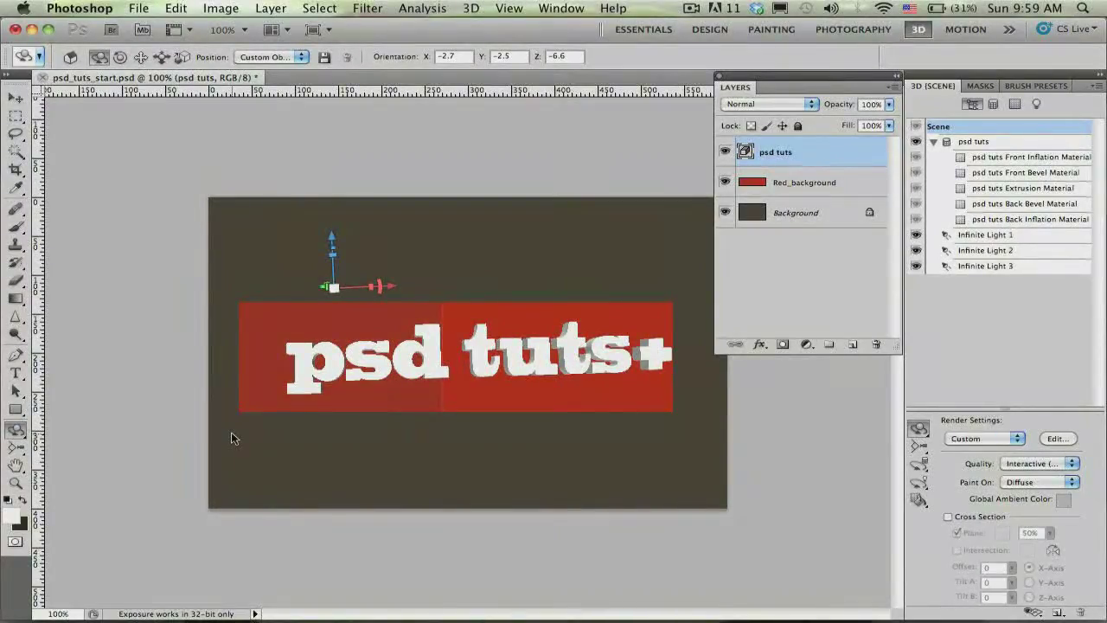
Filter the 3D scene to its materials and examine the front inflation, front bevel, extrusion, back bevel and back inflation surfaces
{"action": "left_click", "coordinate": [1014, 104]}
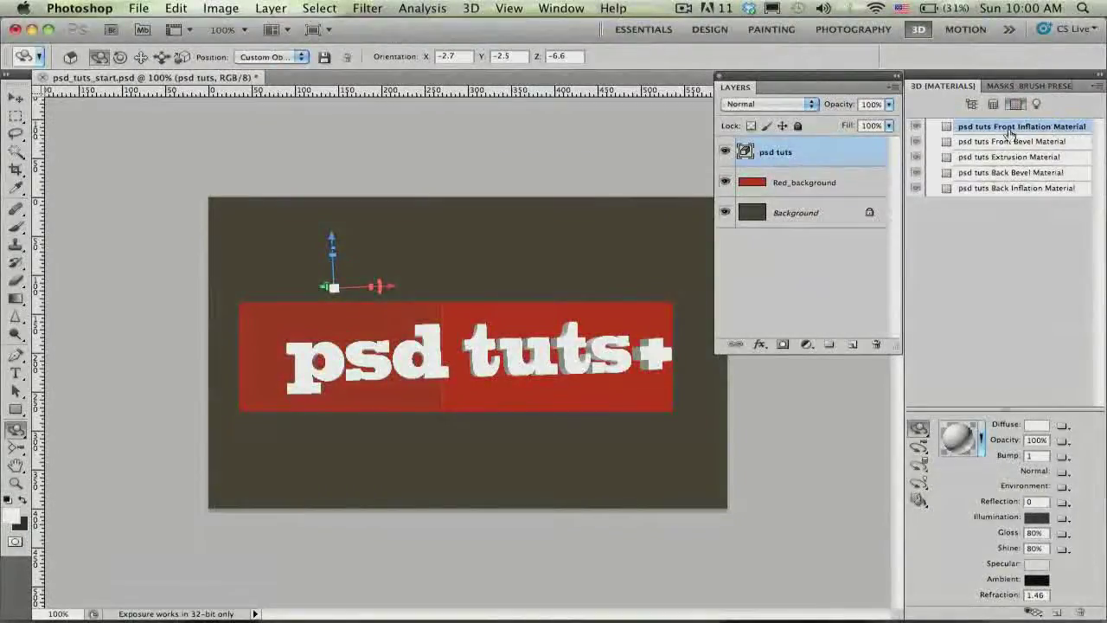
{"action": "left_click", "coordinate": [1064, 142]}
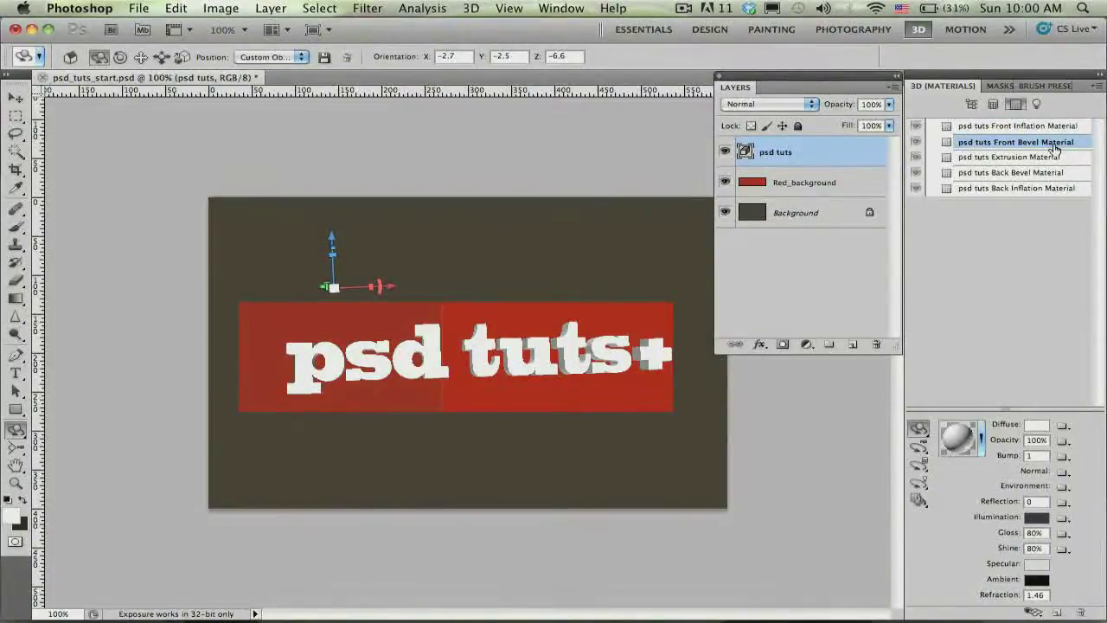
{"action": "left_click", "coordinate": [1048, 159]}
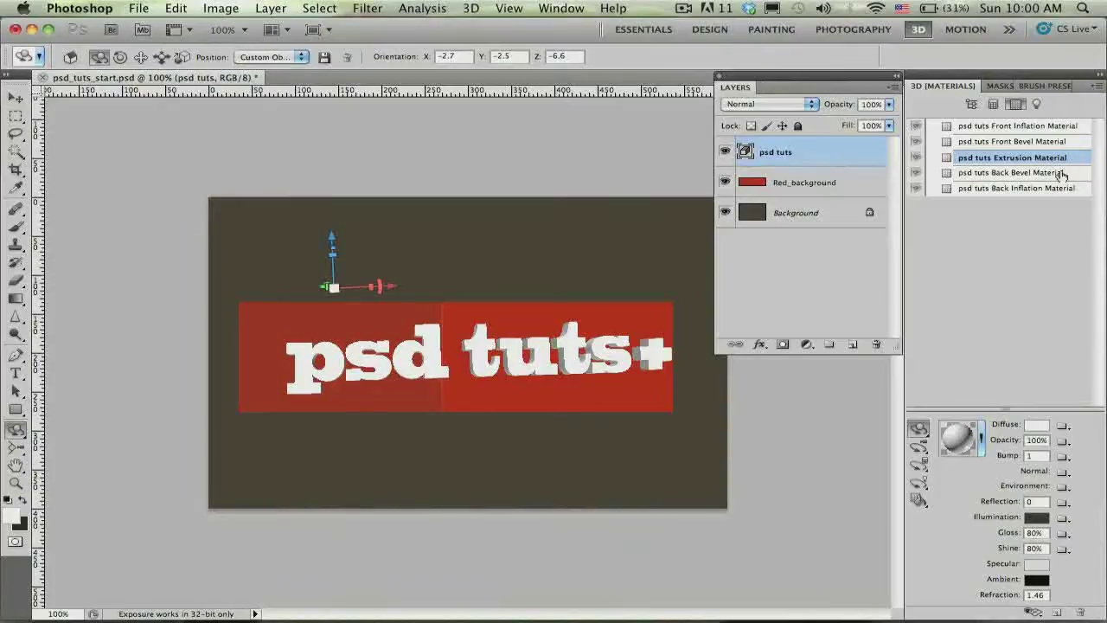
{"action": "left_click", "coordinate": [1058, 173]}
{"action": "left_click", "coordinate": [1051, 190]}
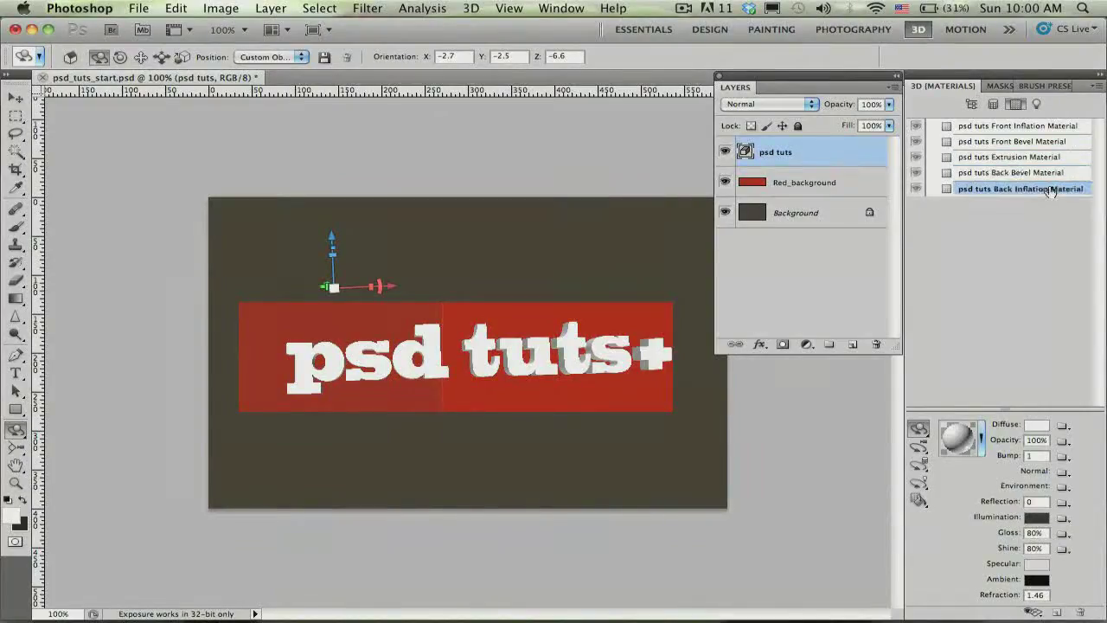
Try bright red fd0a0a as the front inflation material's diffuse color, and set it to near-white fefefe
{"action": "left_click", "coordinate": [1033, 130]}
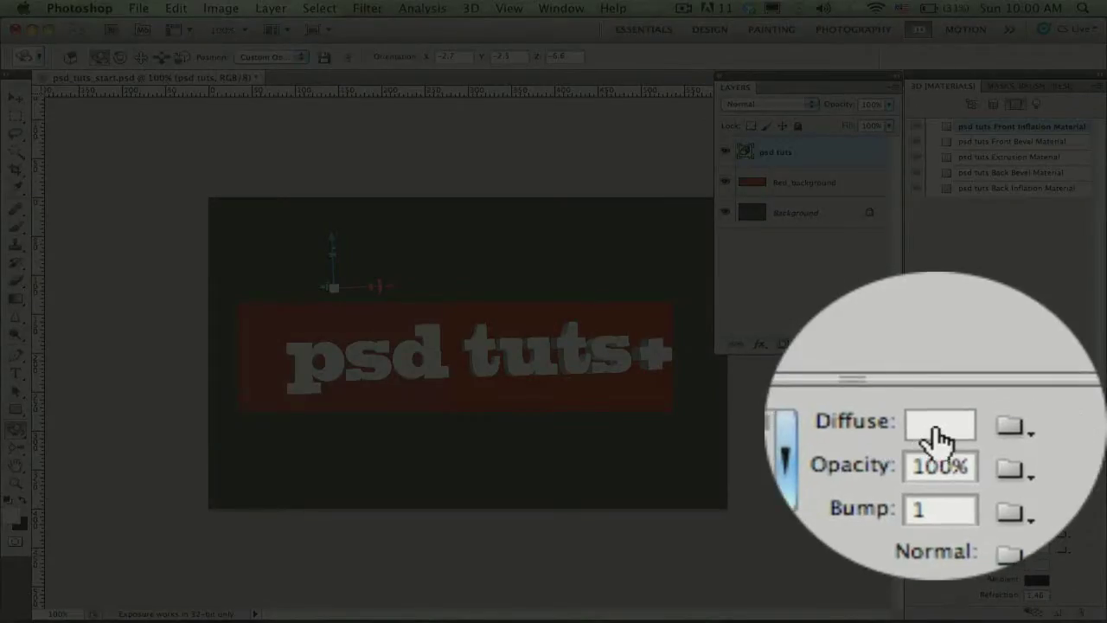
{"action": "left_click", "coordinate": [1024, 466]}
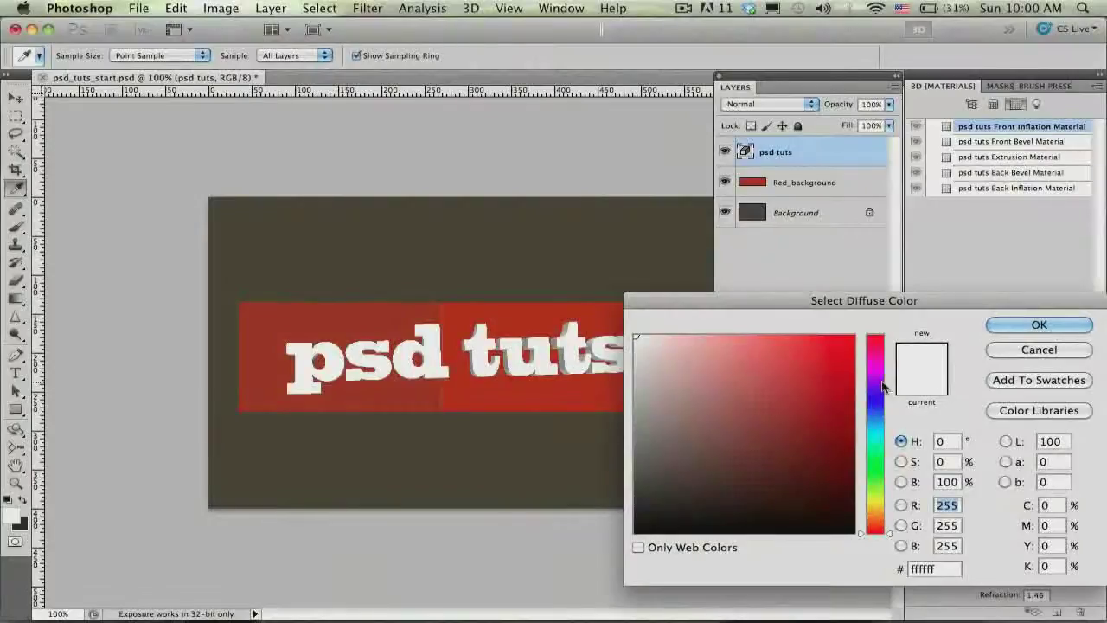
{"action": "left_click", "coordinate": [846, 337]}
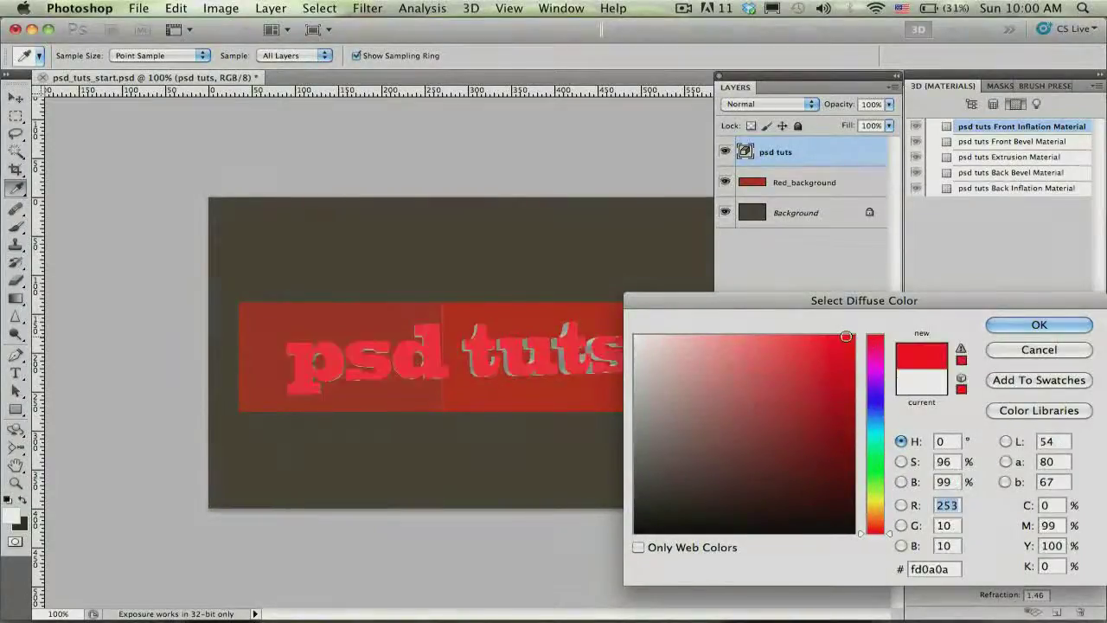
{"action": "mouse_move", "coordinate": [835, 378]}
{"action": "left_mouse_down"}
{"action": "mouse_move", "coordinate": [754, 403]}
{"action": "mouse_move", "coordinate": [724, 435]}
{"action": "mouse_move", "coordinate": [632, 350]}
{"action": "mouse_move", "coordinate": [654, 341]}
{"action": "mouse_move", "coordinate": [634, 335]}
{"action": "left_mouse_up"}
{"action": "left_click", "coordinate": [1046, 324]}
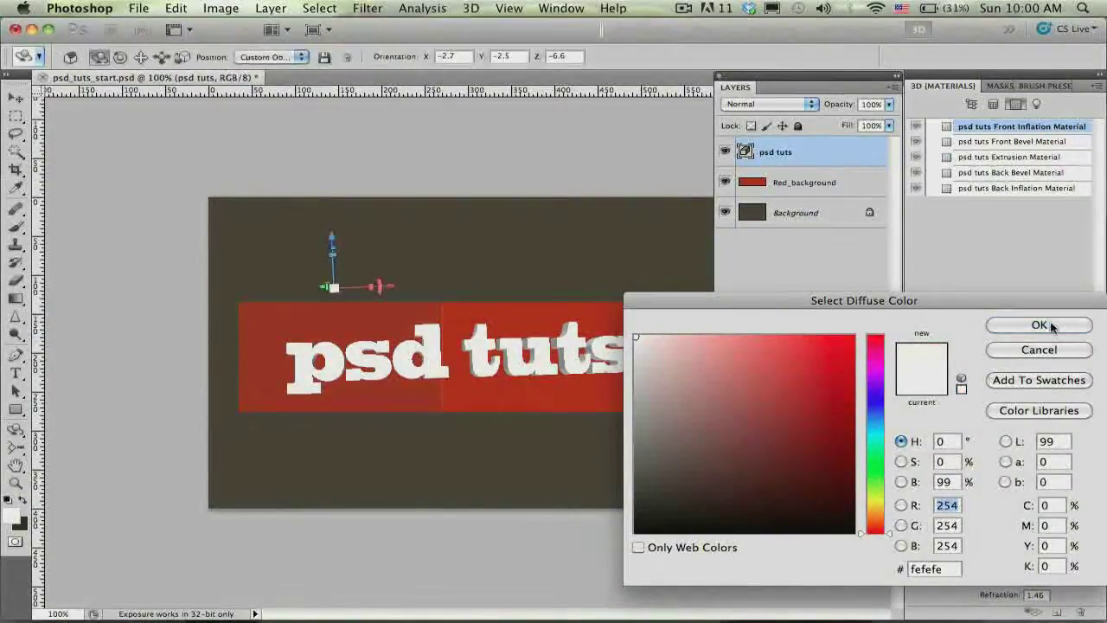